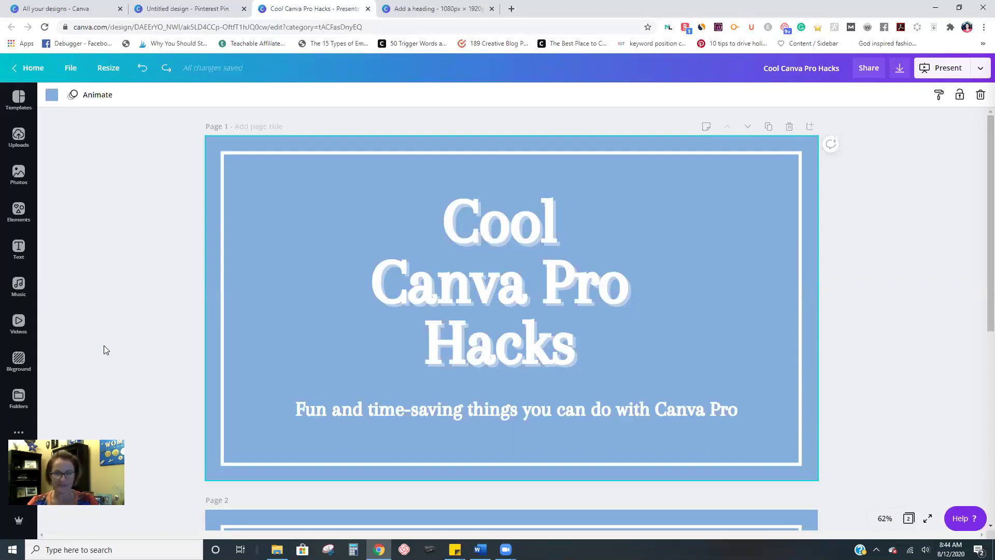
Scroll down to page 2, which shows the eight-item Canva Pro hacks list.
{"action": "scroll", "coordinate": [150, 288], "scroll_direction": "down", "scroll_amount": 7}
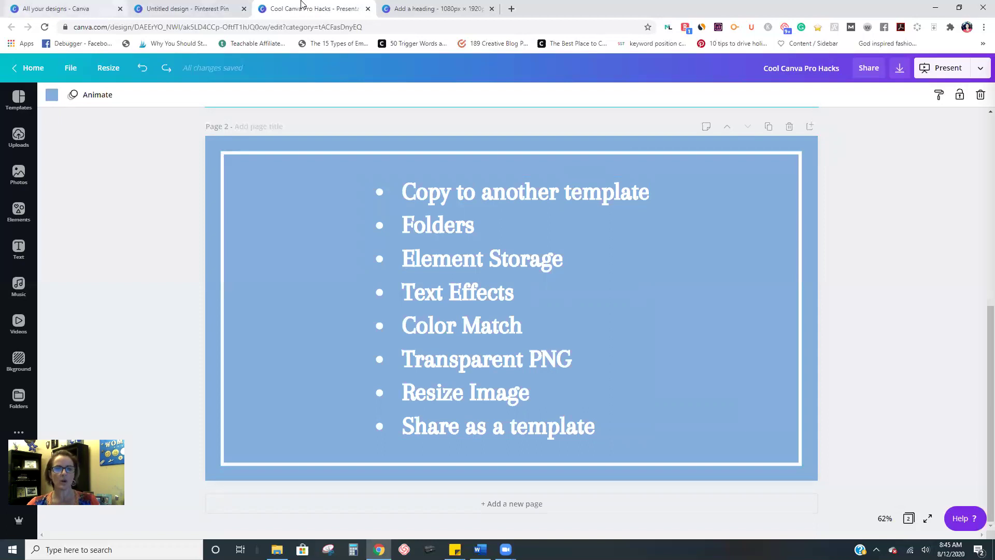
Open the '900 x 900 mock up templates' design from All your designs.
{"action": "left_click", "coordinate": [184, 9]}
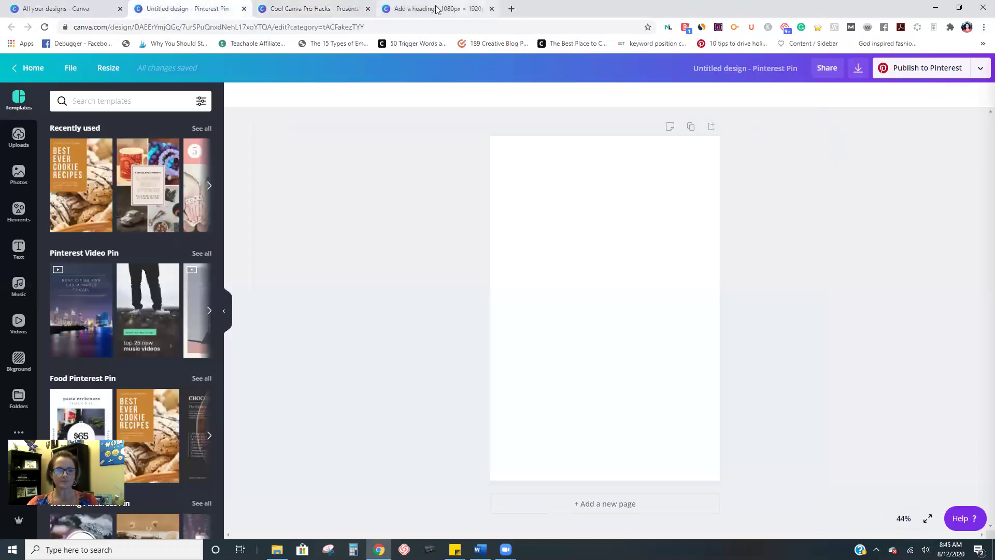
{"action": "left_click", "coordinate": [60, 8]}
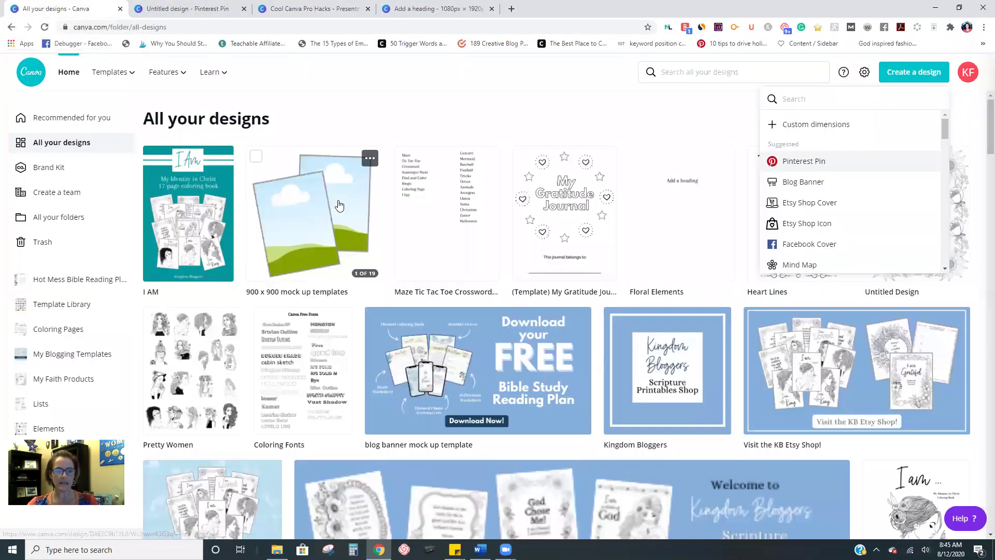
{"action": "left_click", "coordinate": [316, 199]}
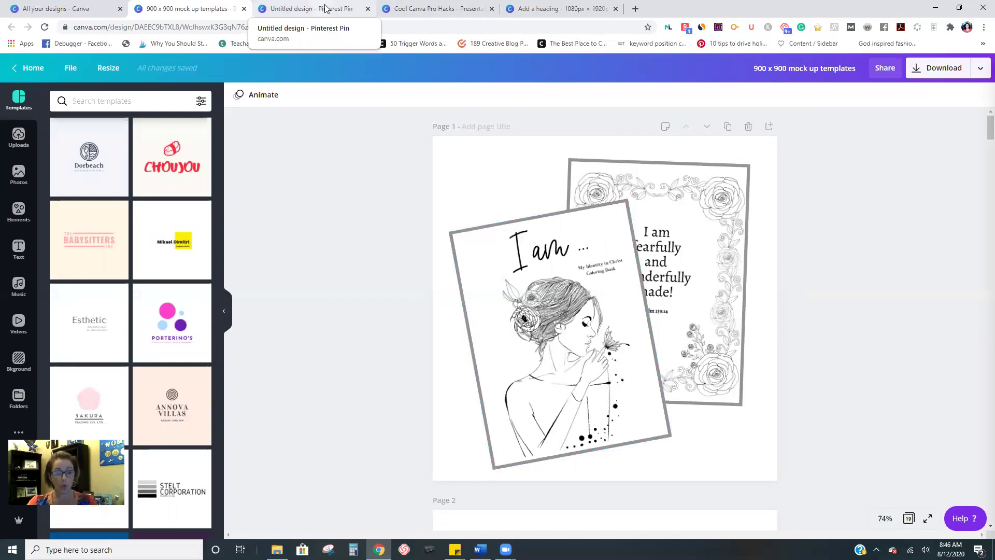
Copy both coloring-book mockup pages and paste them onto the blank Pinterest pin.
{"action": "left_click_drag", "start_coordinate": [367, 146], "coordinate": [855, 478]}
{"action": "right_click", "coordinate": [594, 251]}
{"action": "left_click", "coordinate": [623, 262]}
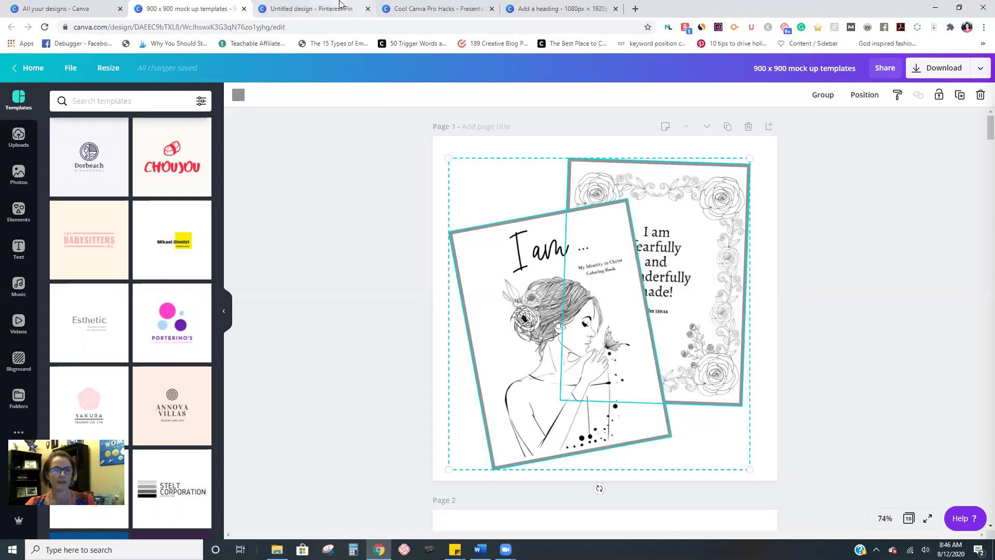
{"action": "left_click", "coordinate": [334, 8]}
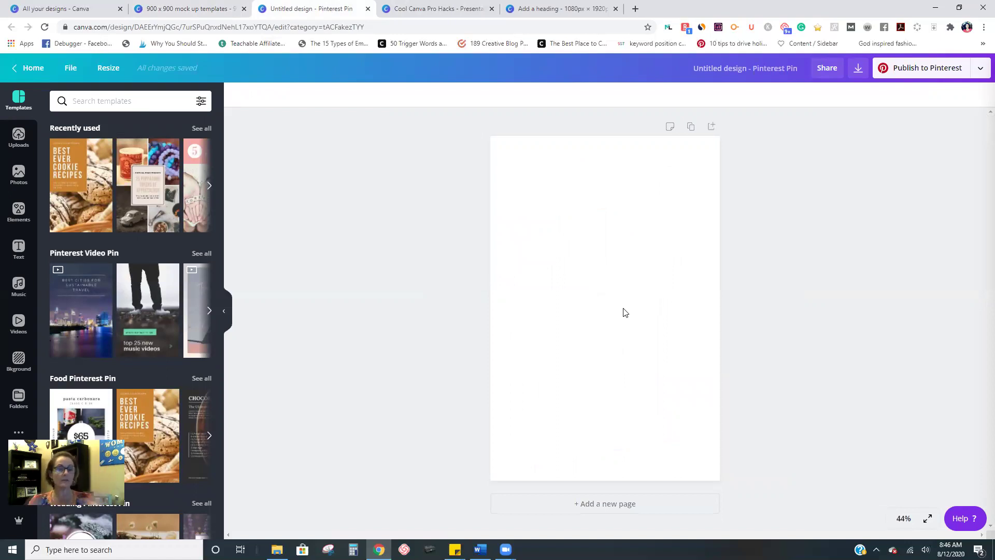
{"action": "right_click", "coordinate": [581, 260]}
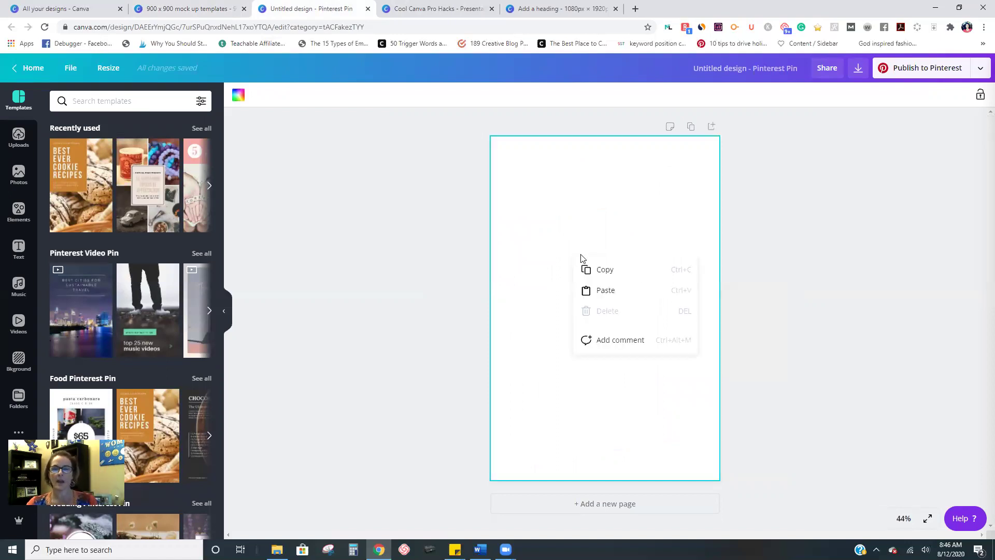
{"action": "left_click", "coordinate": [605, 289]}
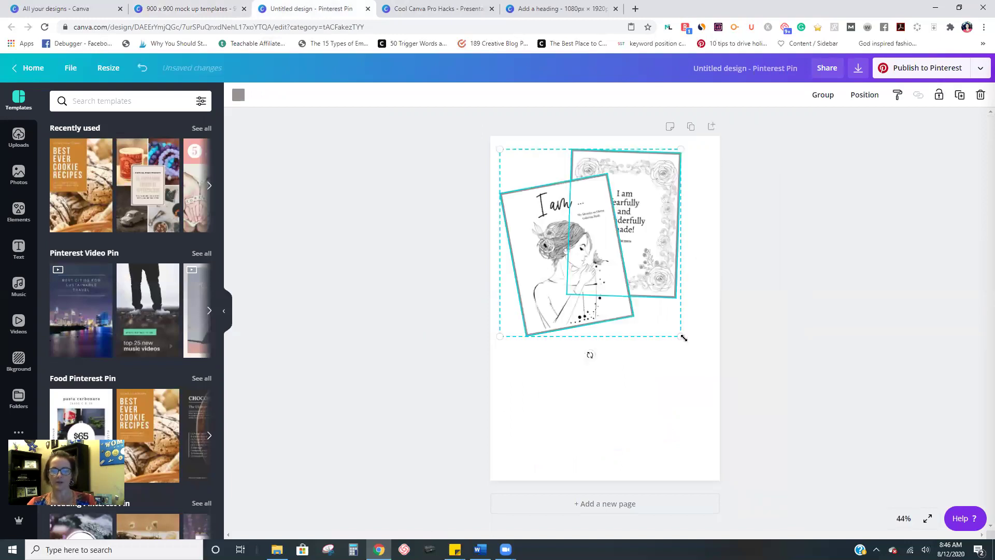
Shrink the pasted mockup, move it to the lower right, and tilt it clockwise.
{"action": "left_click_drag", "start_coordinate": [682, 338], "coordinate": [595, 268]}
{"action": "left_click_drag", "start_coordinate": [572, 206], "coordinate": [638, 388]}
{"action": "left_click_drag", "start_coordinate": [619, 461], "coordinate": [594, 457]}
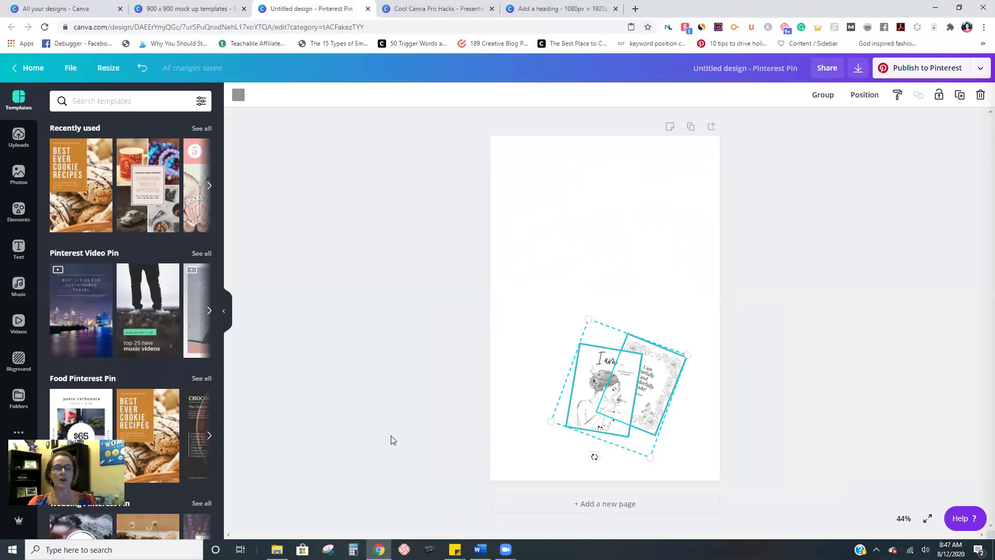
Close the '900 x 900 mock up templates' design.
{"action": "left_click", "coordinate": [563, 9]}
{"action": "left_click", "coordinate": [421, 9]}
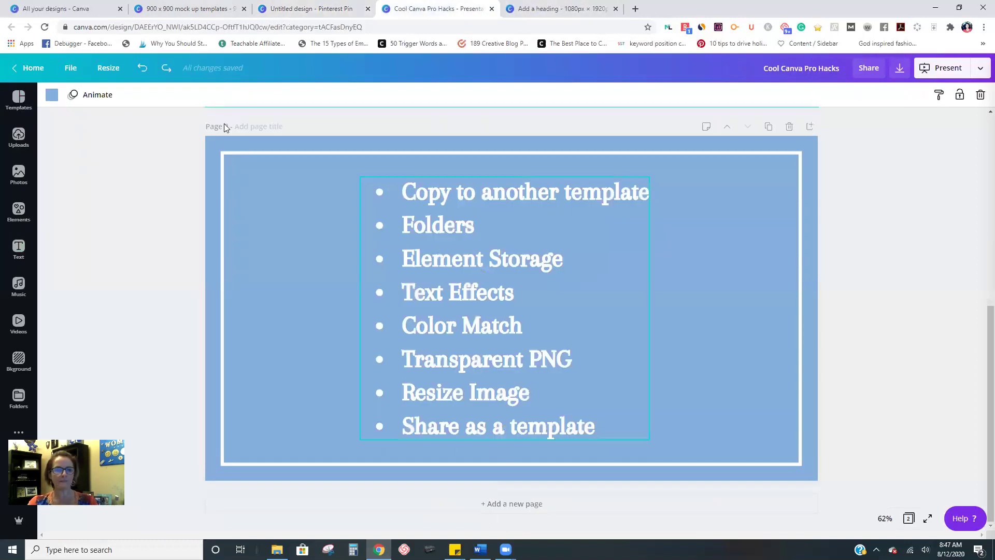
{"action": "left_click", "coordinate": [361, 9]}
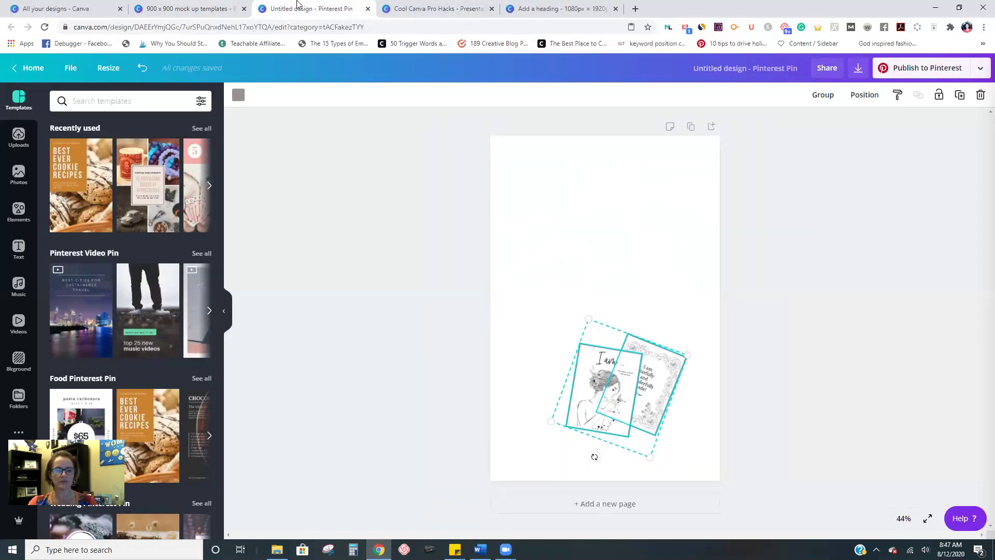
{"action": "left_click", "coordinate": [164, 7]}
{"action": "left_click", "coordinate": [245, 9]}
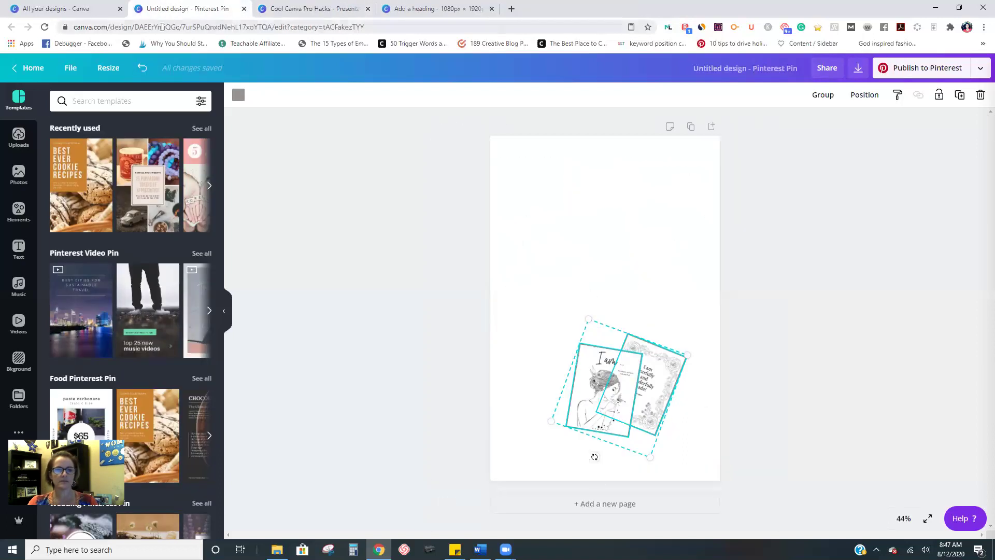
Browse the saved designs on the All your designs page.
{"action": "left_click", "coordinate": [81, 11]}
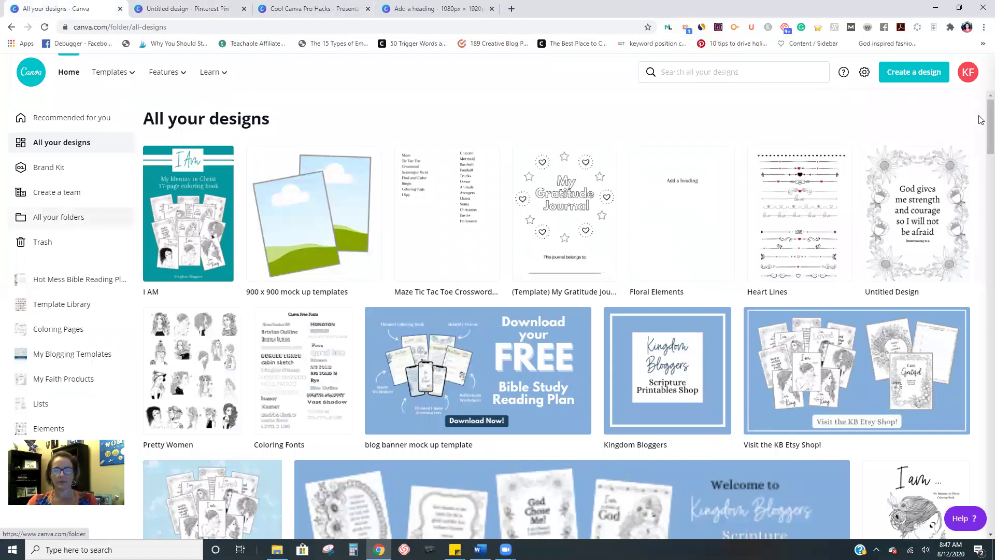
{"action": "left_click_drag", "start_coordinate": [981, 120], "coordinate": [980, 419]}
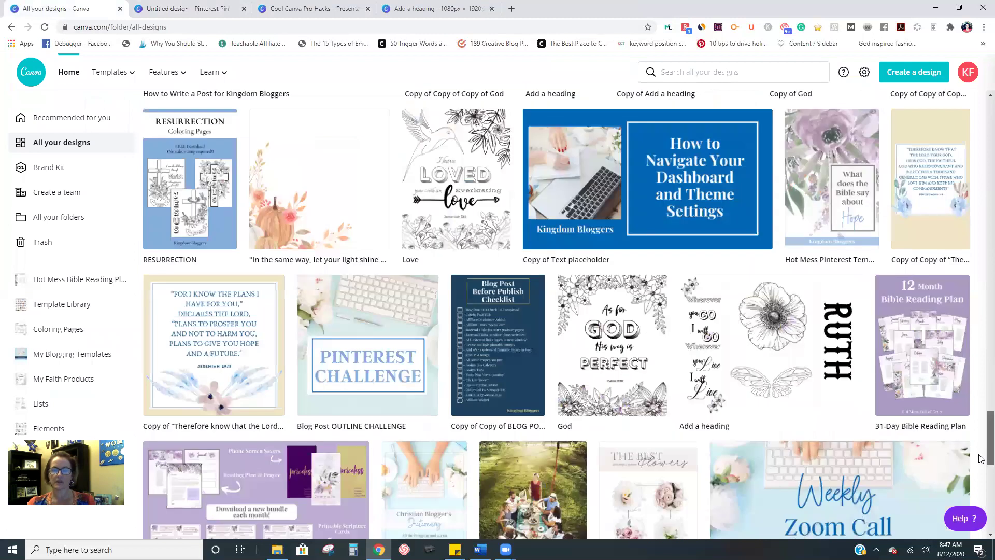
{"action": "scroll", "coordinate": [981, 502], "scroll_direction": "down", "scroll_amount": 10}
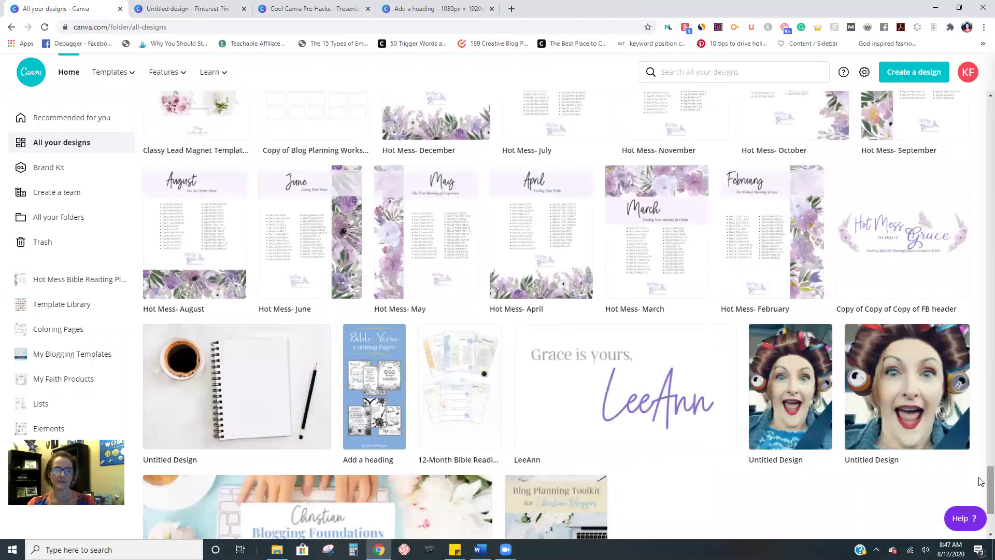
{"action": "left_click_drag", "start_coordinate": [982, 484], "coordinate": [974, 115]}
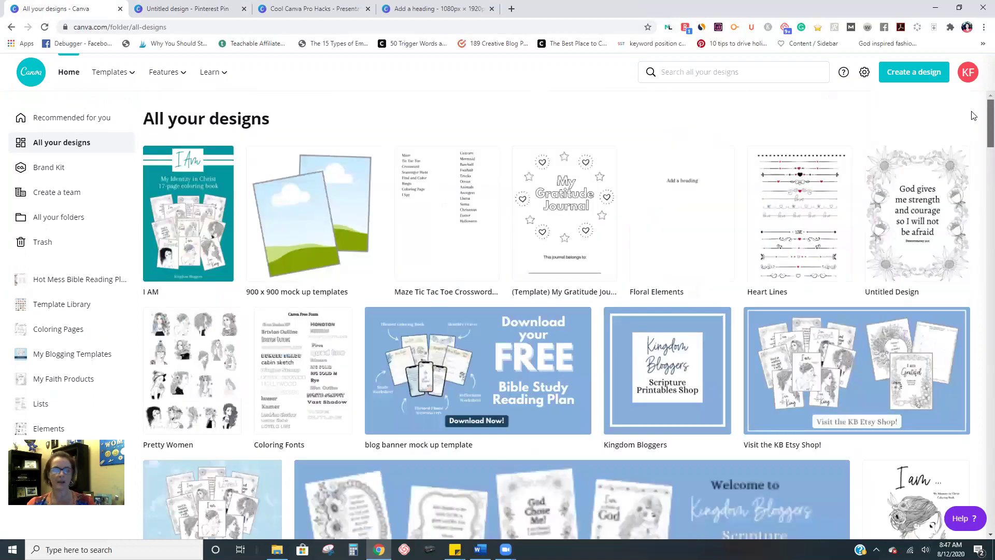
Open All your folders from the home page sidebar.
{"action": "left_click", "coordinate": [48, 218]}
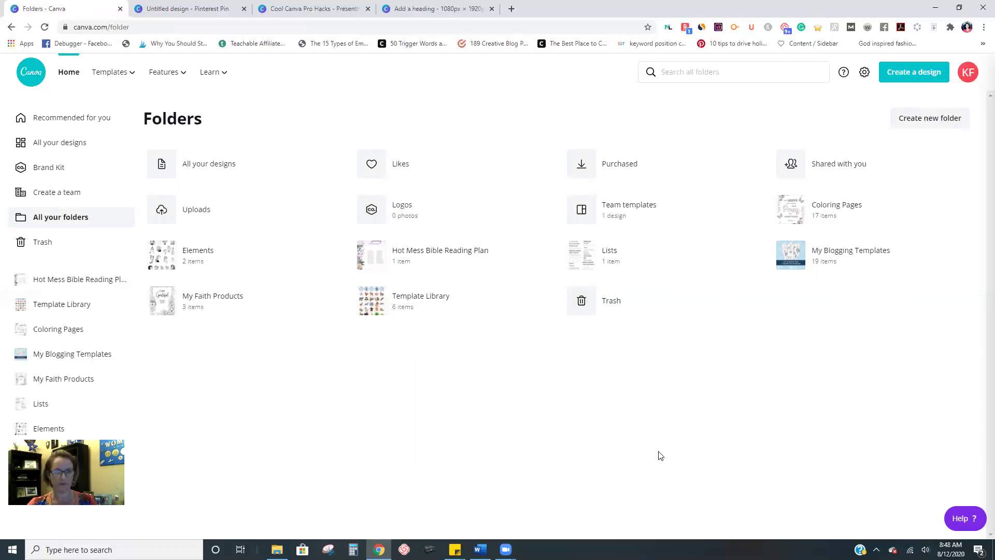
Return to the Folders page and open the Elements folder.
{"action": "left_click", "coordinate": [299, 6]}
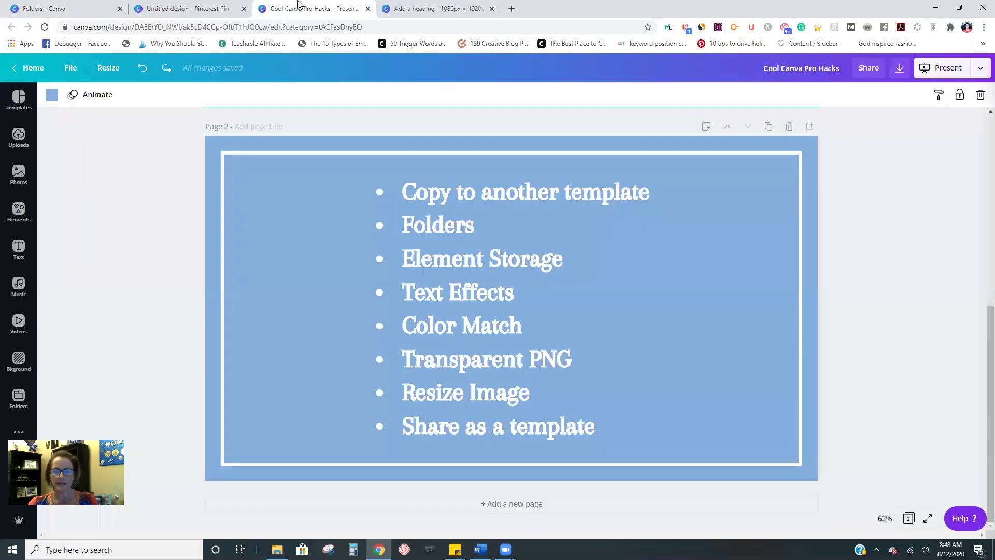
{"action": "left_click", "coordinate": [171, 6]}
{"action": "left_click", "coordinate": [72, 7]}
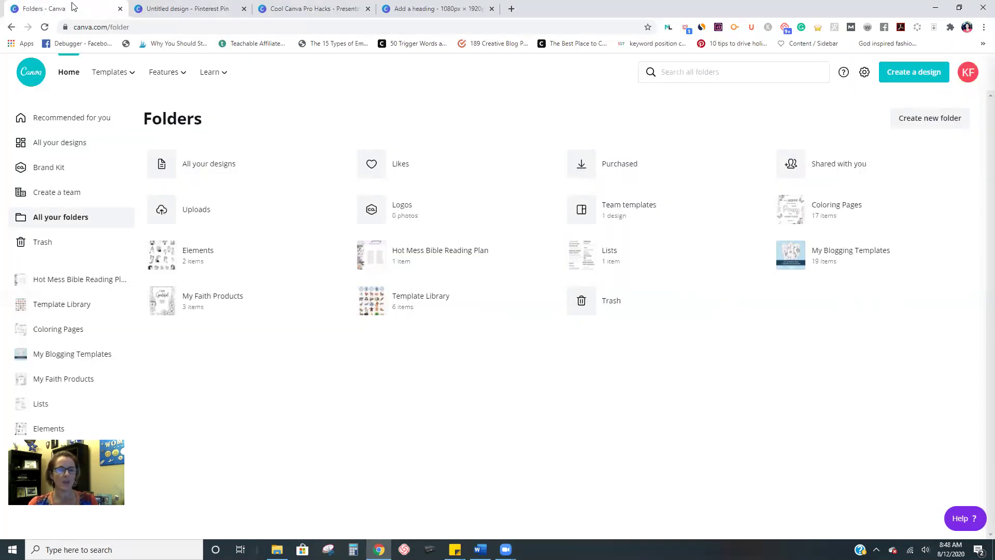
{"action": "left_click", "coordinate": [191, 258]}
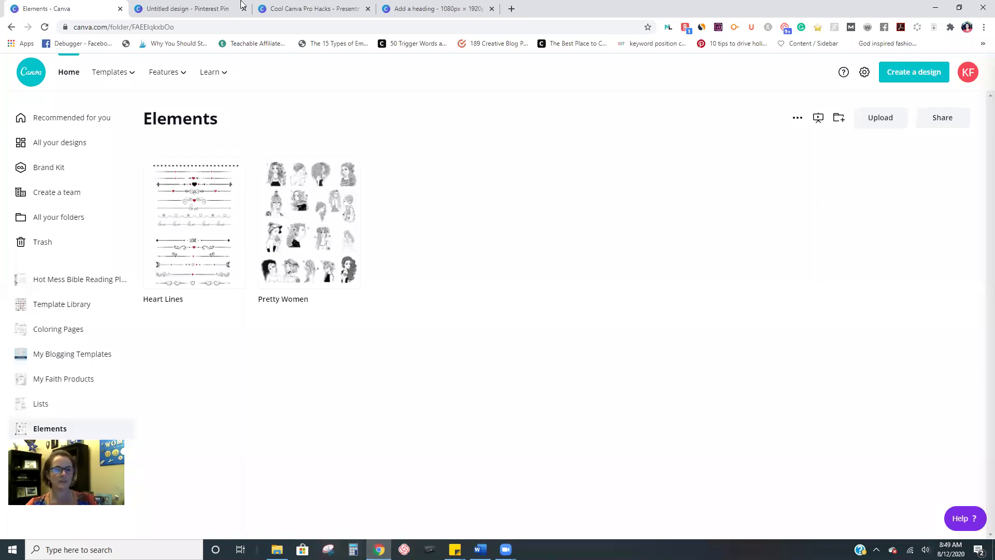
Browse the uploaded images in the pin editor, then go back to the Elements folder.
{"action": "left_click", "coordinate": [208, 4]}
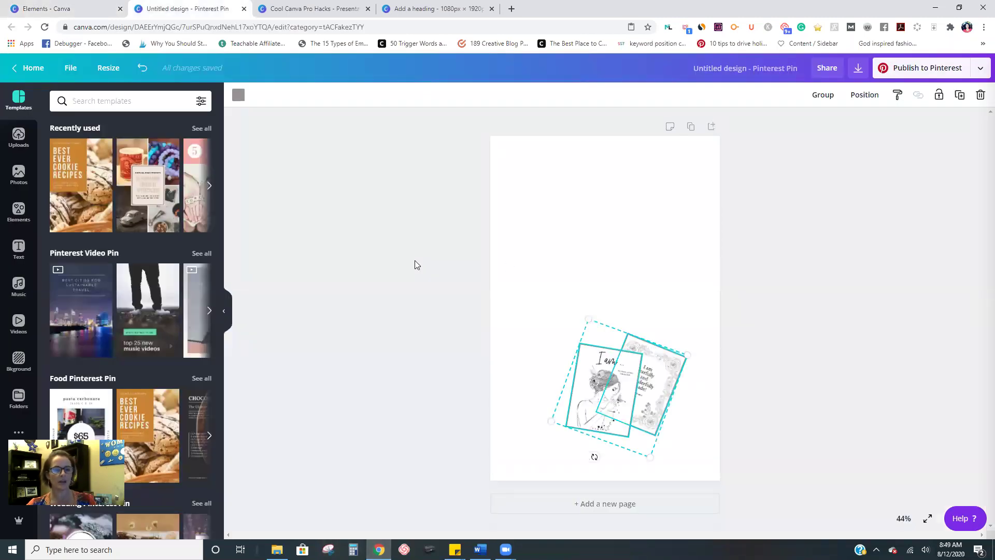
{"action": "left_click", "coordinate": [18, 137]}
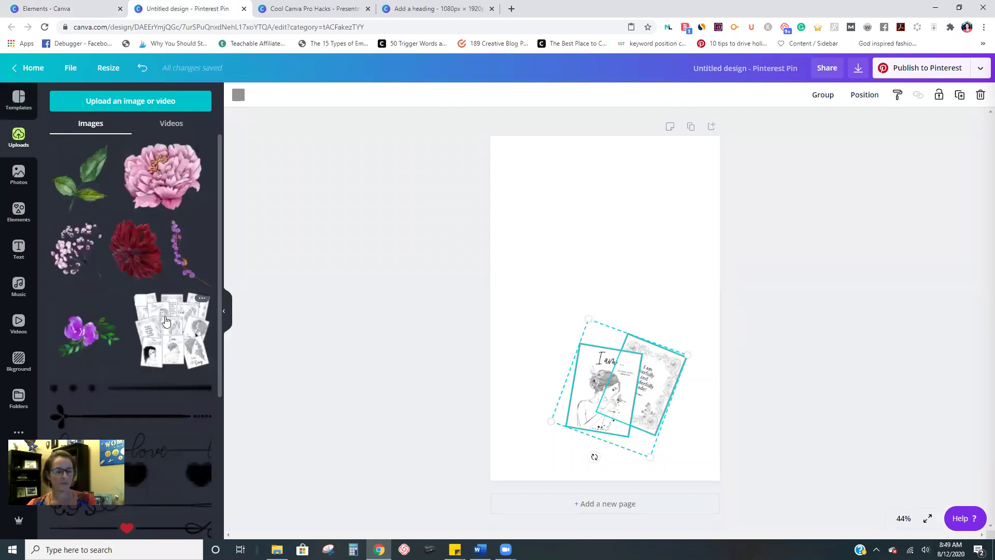
{"action": "scroll", "coordinate": [160, 322], "scroll_direction": "down", "scroll_amount": 4}
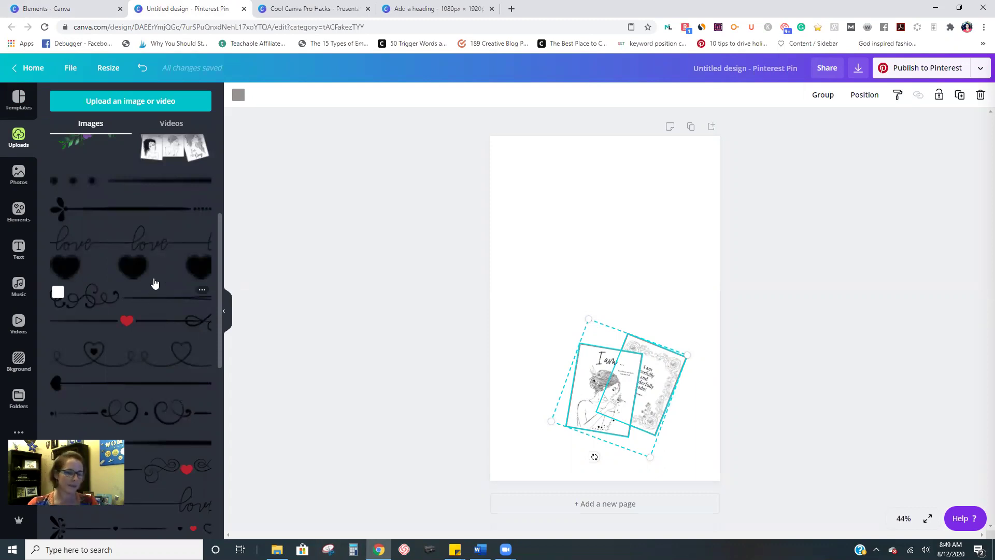
{"action": "scroll", "coordinate": [154, 283], "scroll_direction": "down", "scroll_amount": 2}
{"action": "scroll", "coordinate": [154, 265], "scroll_direction": "down", "scroll_amount": 10}
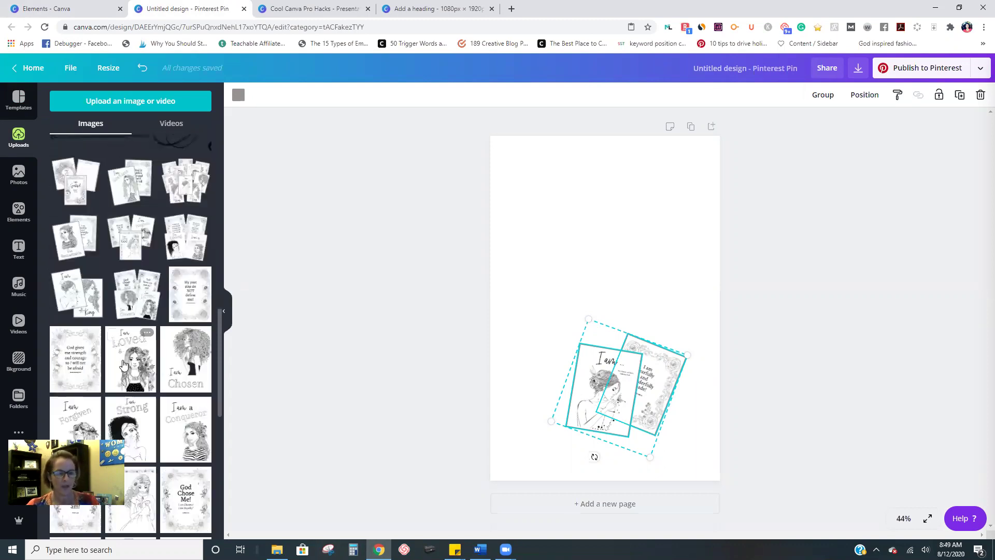
{"action": "scroll", "coordinate": [128, 336], "scroll_direction": "down", "scroll_amount": 10}
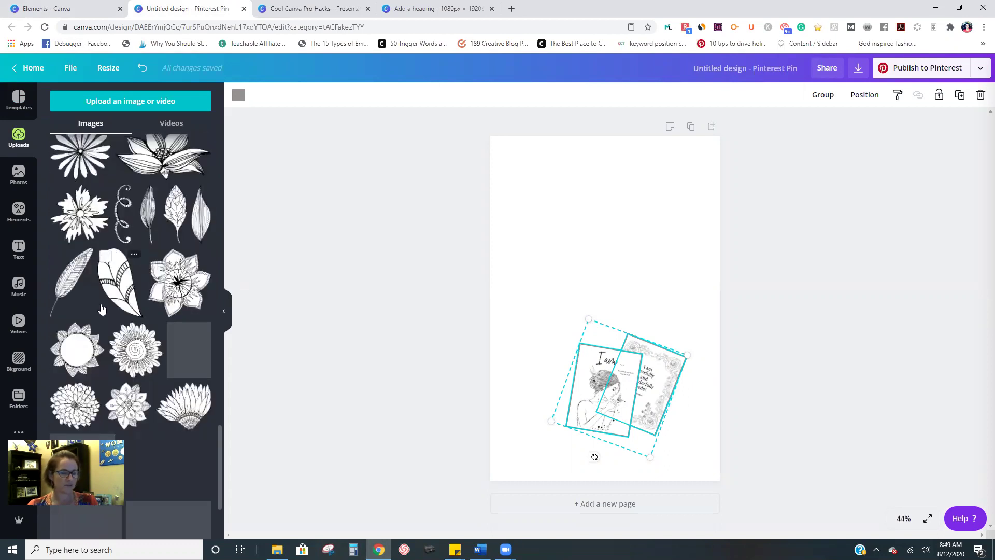
{"action": "scroll", "coordinate": [129, 291], "scroll_direction": "down", "scroll_amount": 10}
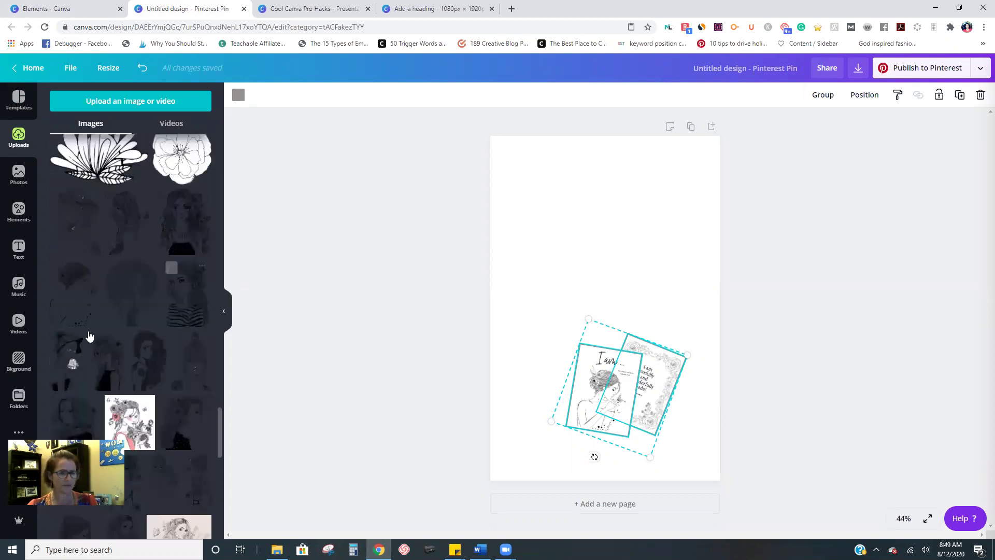
{"action": "left_click", "coordinate": [73, 8]}
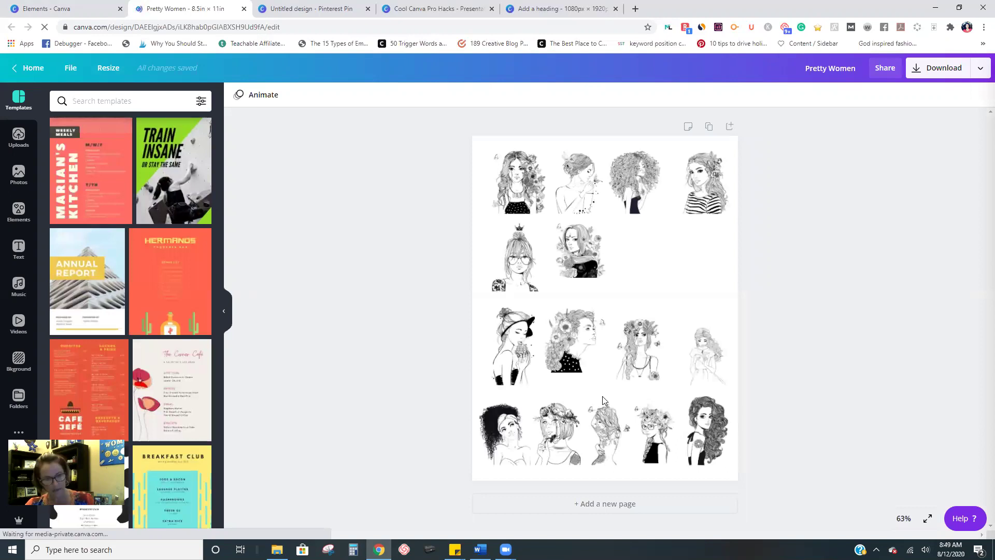
Browse the Uploads panel and return to the Pretty Women design.
{"action": "left_click", "coordinate": [18, 137]}
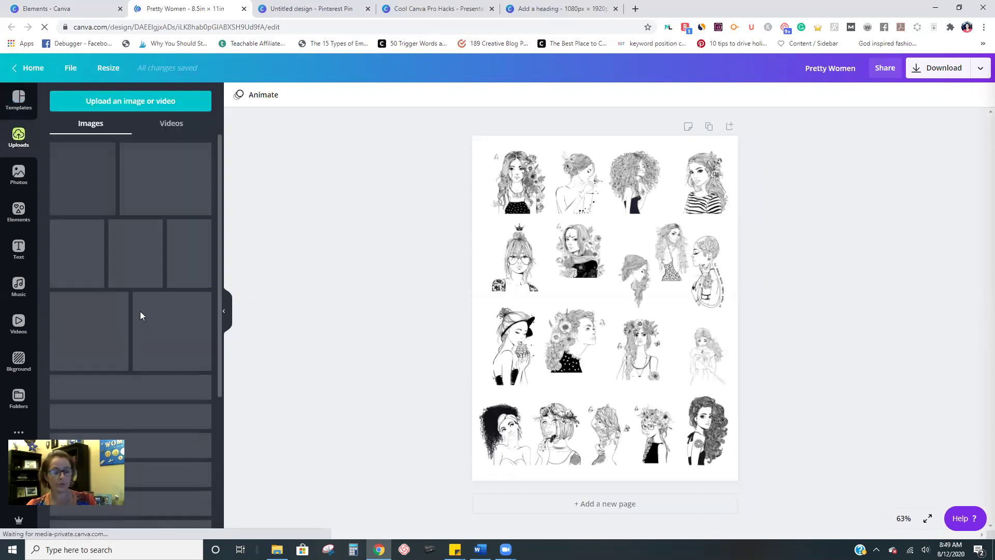
{"action": "scroll", "coordinate": [140, 312], "scroll_direction": "down", "scroll_amount": 10}
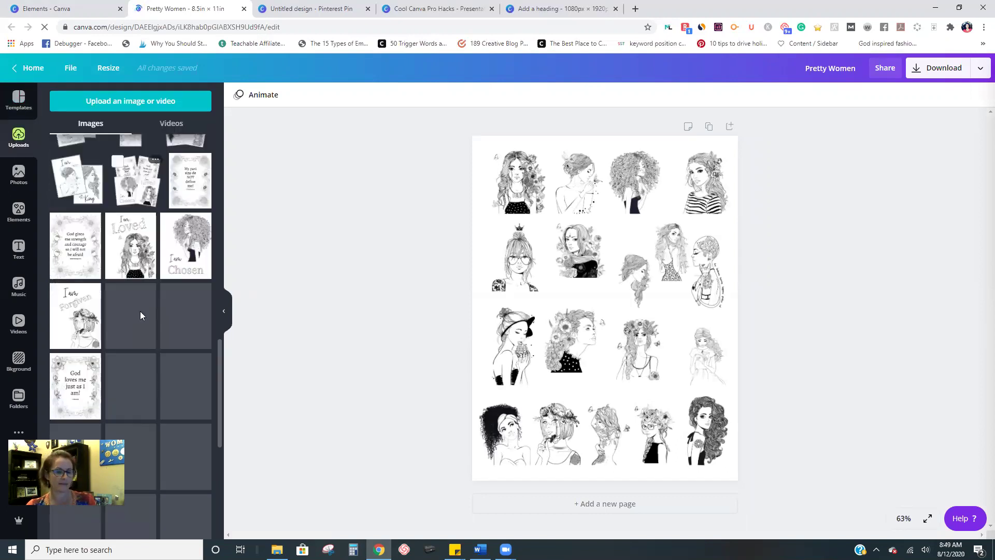
{"action": "scroll", "coordinate": [140, 311], "scroll_direction": "up", "scroll_amount": 4}
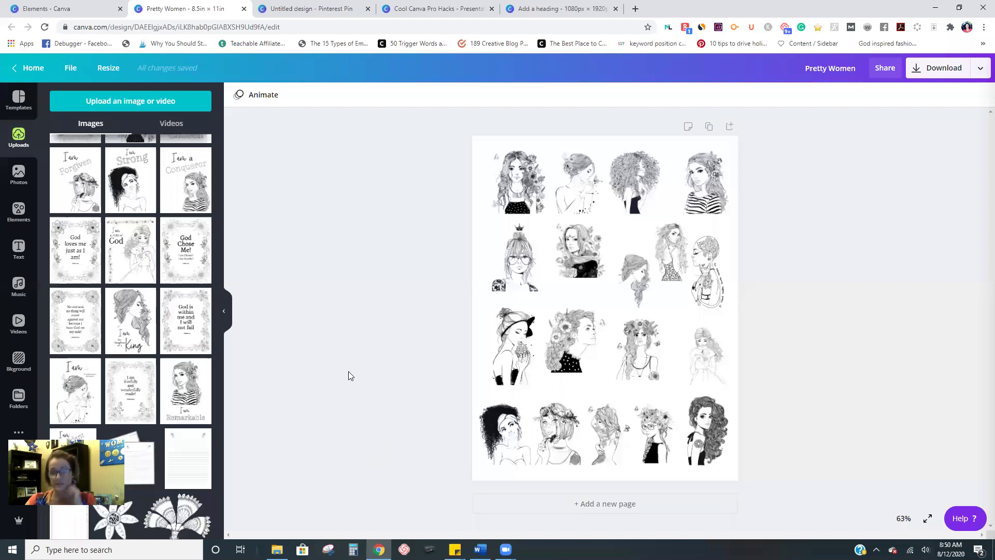
{"action": "left_click", "coordinate": [311, 5]}
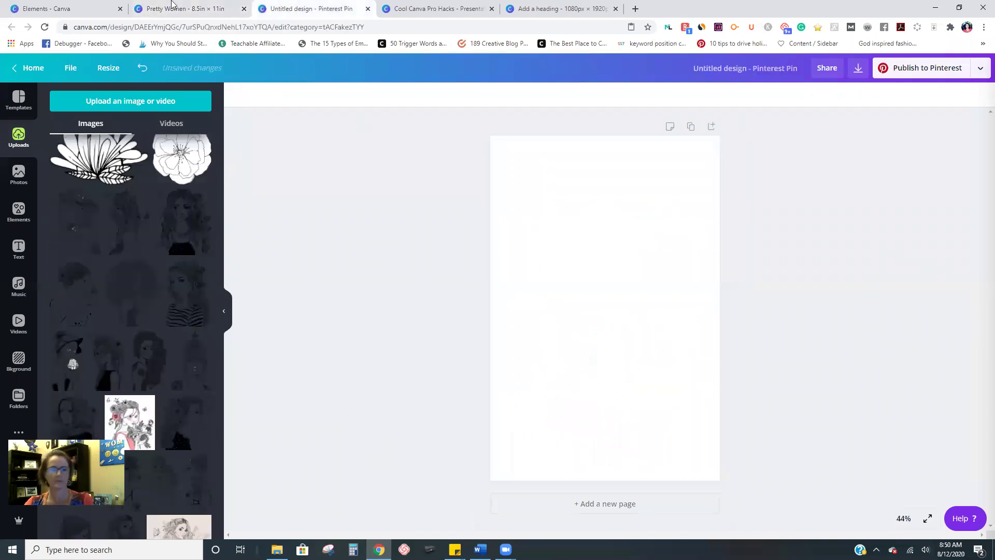
{"action": "left_click", "coordinate": [186, 10]}
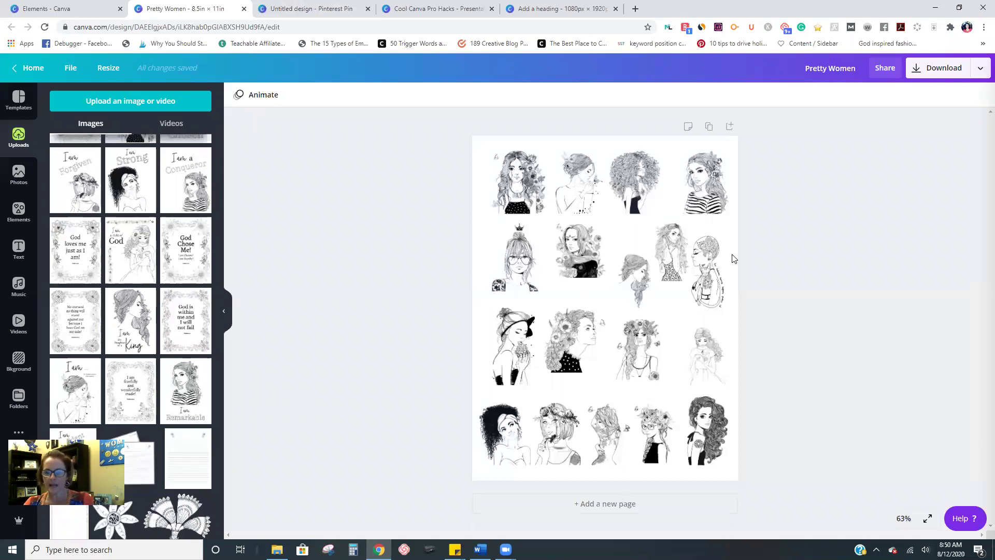
Copy the second-row line-art woman and paste it onto the Pinterest pin.
{"action": "left_click", "coordinate": [672, 253]}
{"action": "right_click", "coordinate": [673, 252]}
{"action": "left_click", "coordinate": [698, 260]}
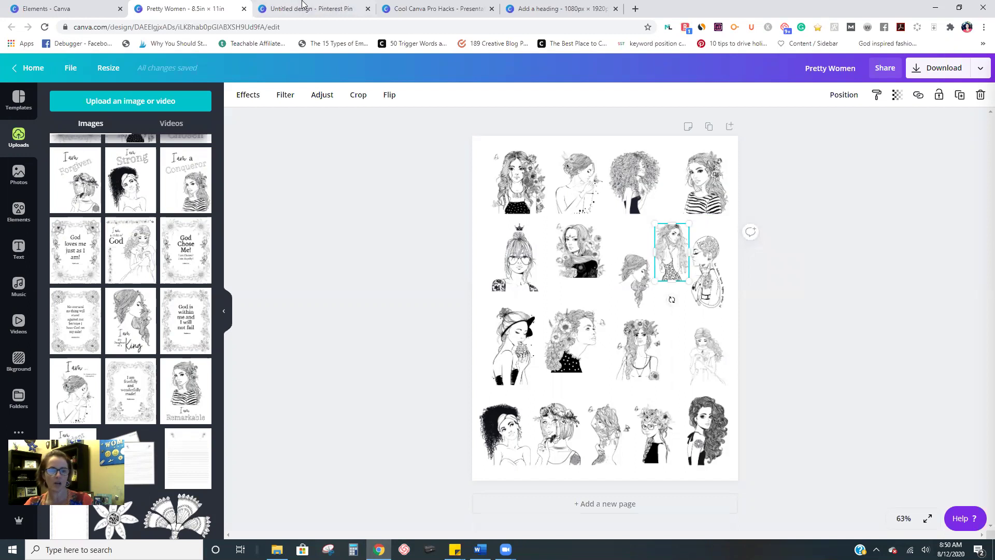
{"action": "left_click", "coordinate": [311, 8]}
{"action": "left_click", "coordinate": [591, 265]}
{"action": "right_click", "coordinate": [589, 267]}
{"action": "left_click", "coordinate": [622, 291]}
Enlarge the pasted woman illustration on the pin, then return to the Elements folder.
{"action": "left_click_drag", "start_coordinate": [616, 245], "coordinate": [559, 374]}
{"action": "left_click_drag", "start_coordinate": [596, 269], "coordinate": [574, 237]}
{"action": "scroll", "coordinate": [137, 227], "scroll_direction": "up", "scroll_amount": 4}
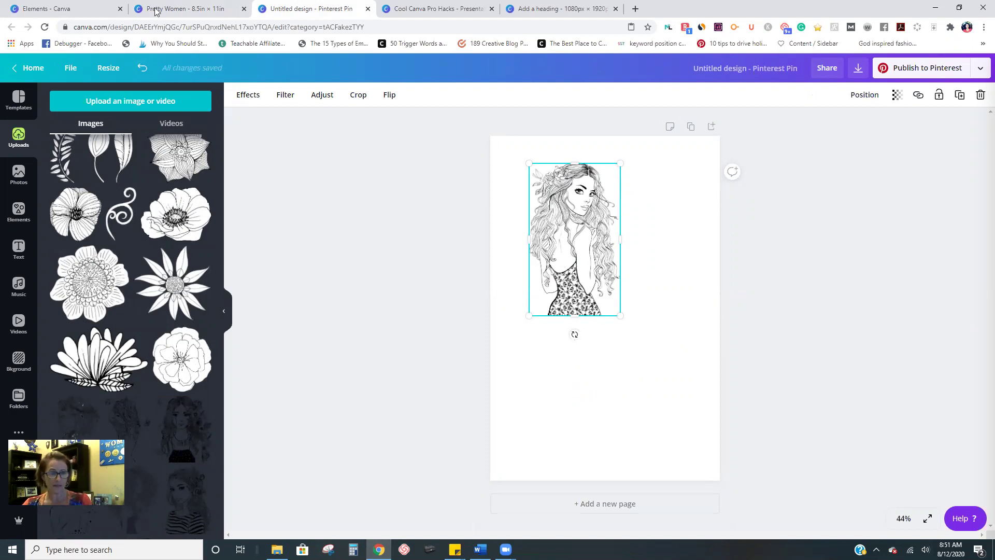
{"action": "left_click", "coordinate": [6, 8]}
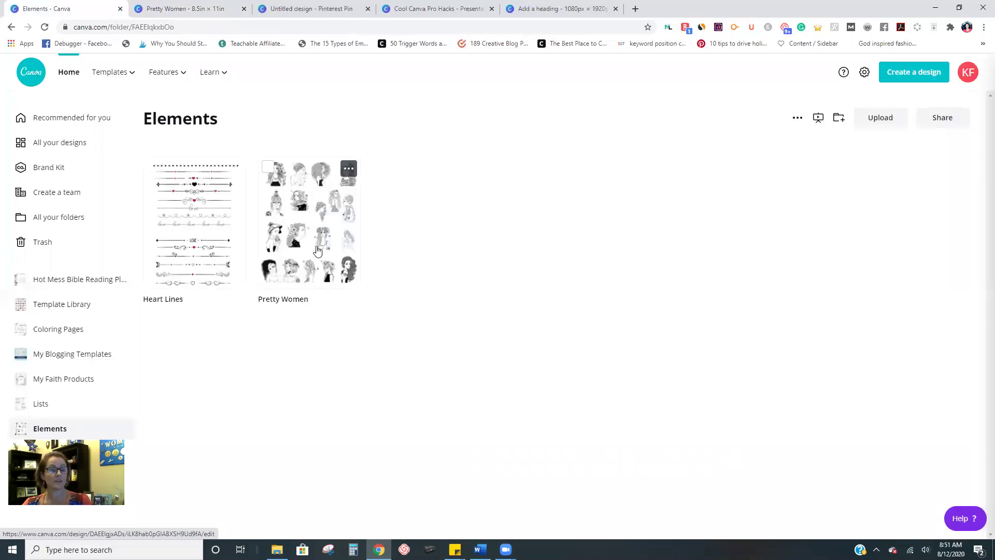
Check the Pretty Women and Pinterest Pin designs, then return to the Elements folder.
{"action": "left_click", "coordinate": [182, 6]}
{"action": "left_click", "coordinate": [284, 6]}
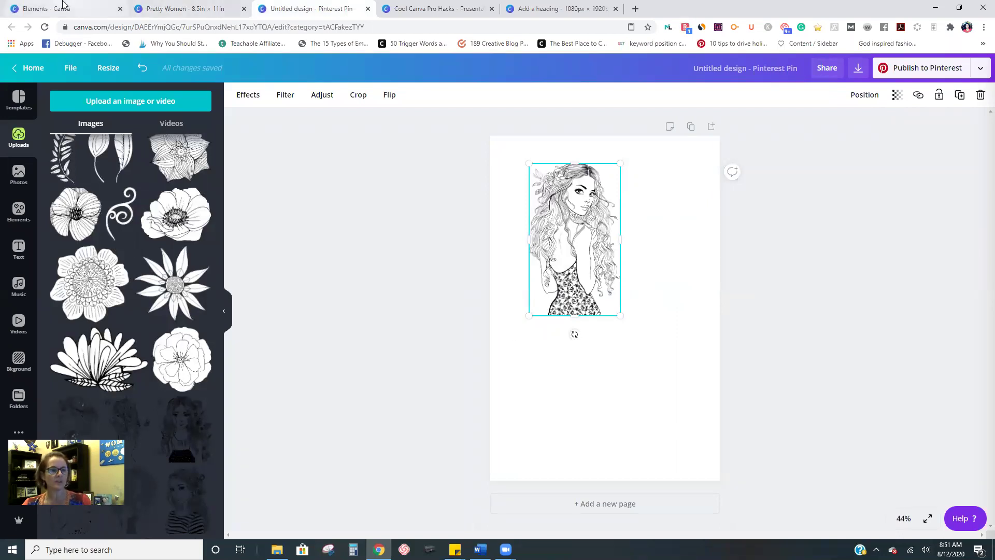
{"action": "left_click", "coordinate": [57, 8]}
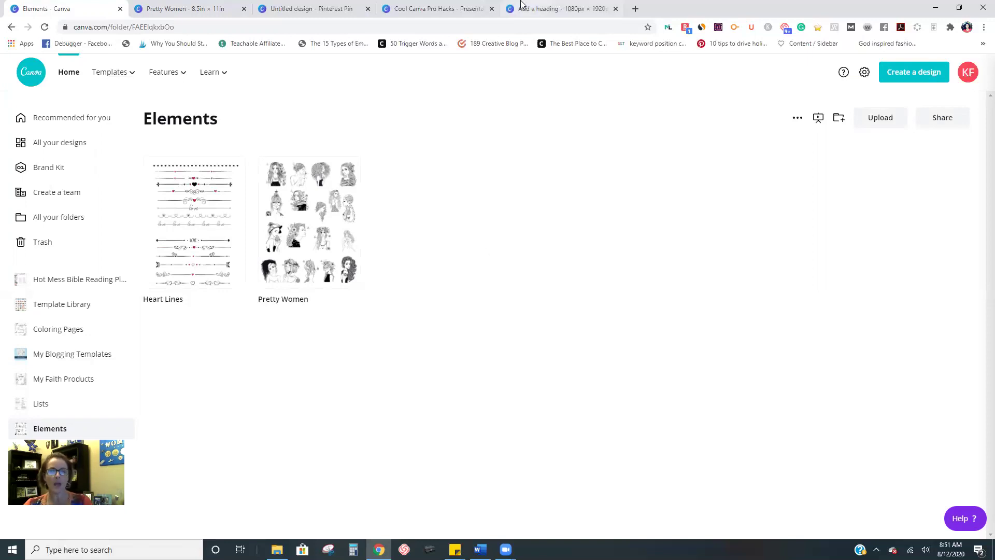
Close the Pretty Women design and remove the woman illustration from the pin.
{"action": "left_click", "coordinate": [435, 8]}
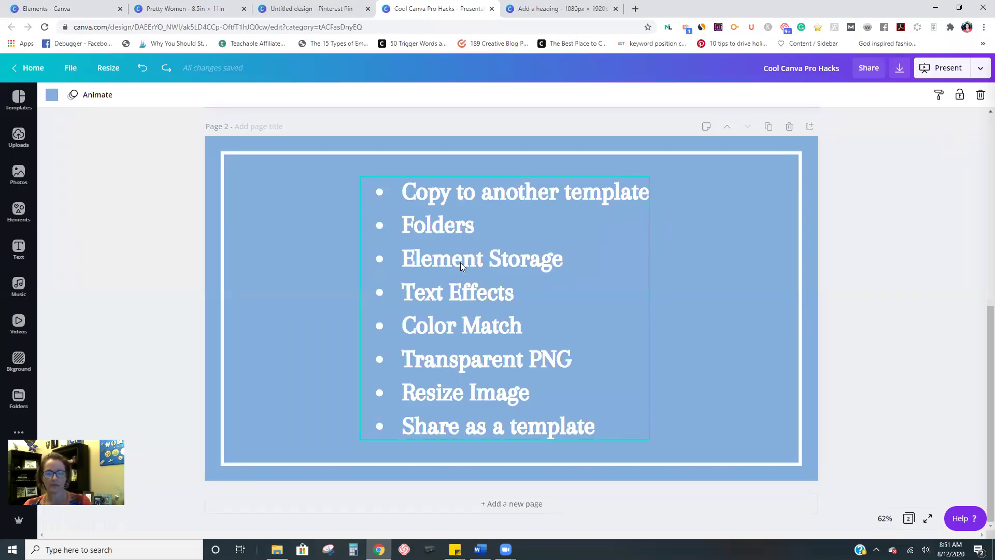
{"action": "left_click", "coordinate": [228, 9]}
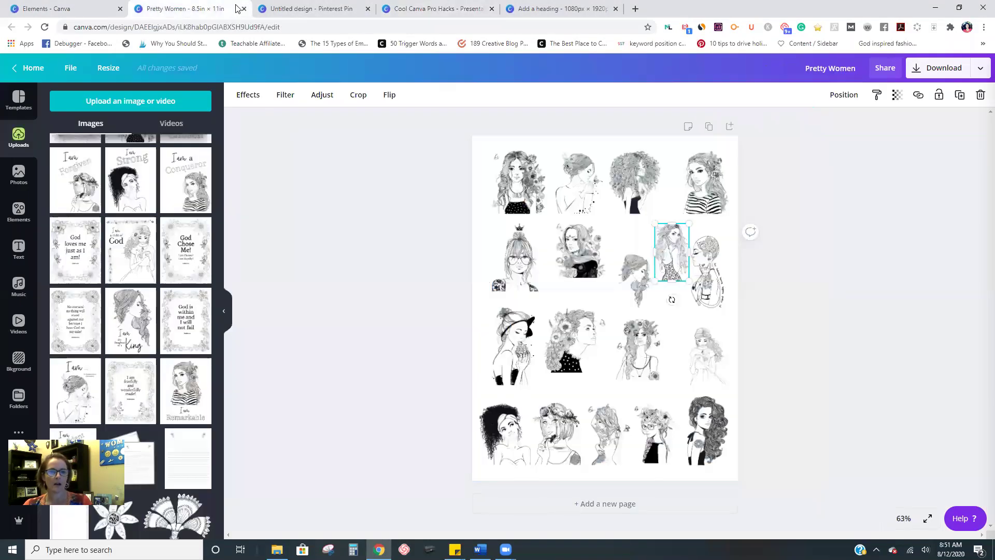
{"action": "left_click", "coordinate": [243, 9]}
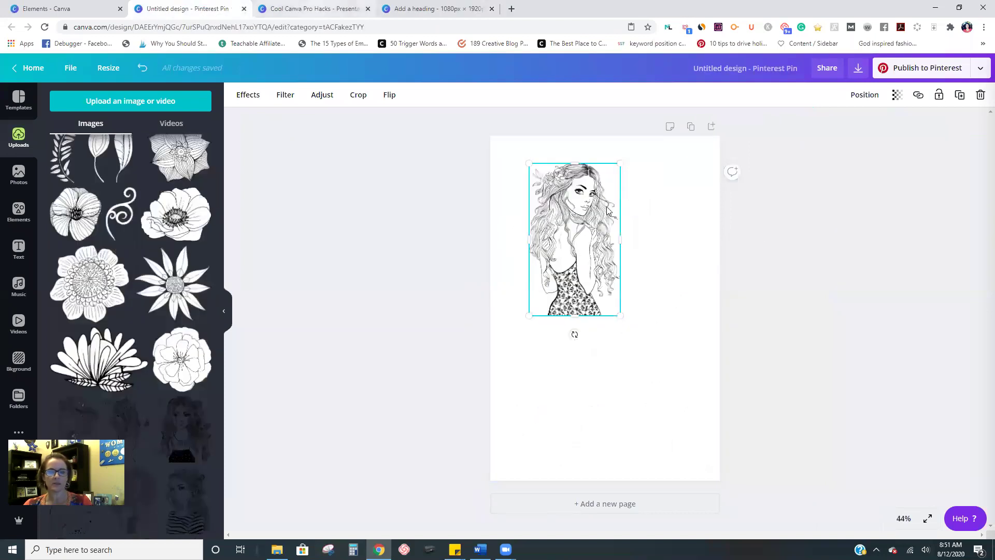
{"action": "left_click_drag", "start_coordinate": [359, 228], "coordinate": [311, 228]}
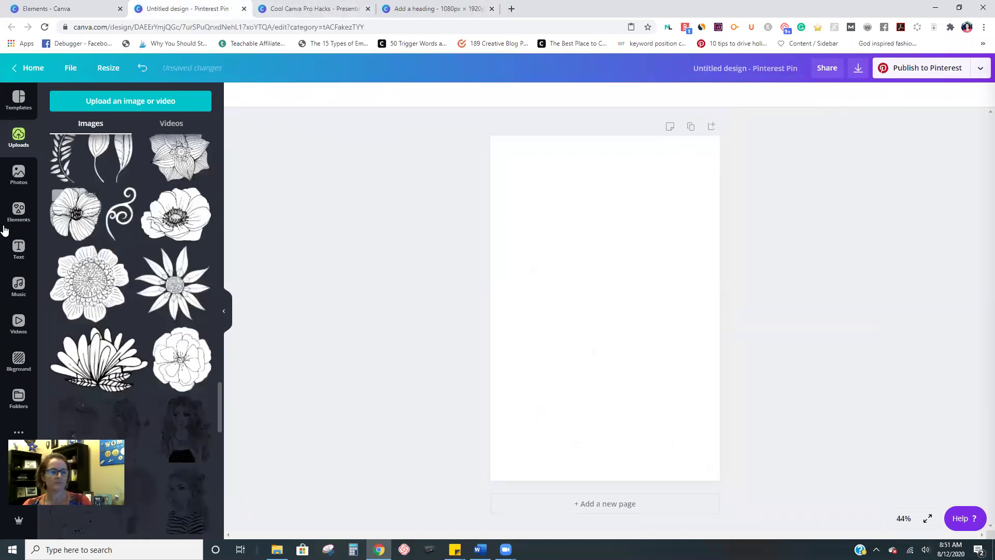
Add a large 'Add a heading' text box and move it near the top of the pin.
{"action": "left_click", "coordinate": [18, 249]}
{"action": "left_click", "coordinate": [102, 153]}
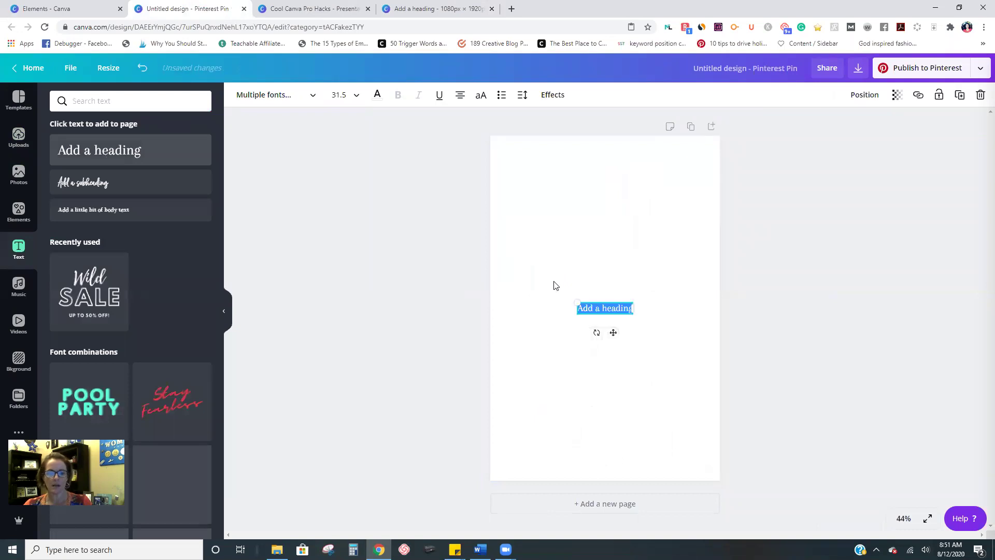
{"action": "left_click_drag", "start_coordinate": [575, 302], "coordinate": [482, 223]}
{"action": "left_click_drag", "start_coordinate": [569, 282], "coordinate": [611, 204]}
{"action": "left_click", "coordinate": [612, 225]}
{"action": "key", "text": "shift+Right"}
{"action": "left_click", "coordinate": [629, 124]}
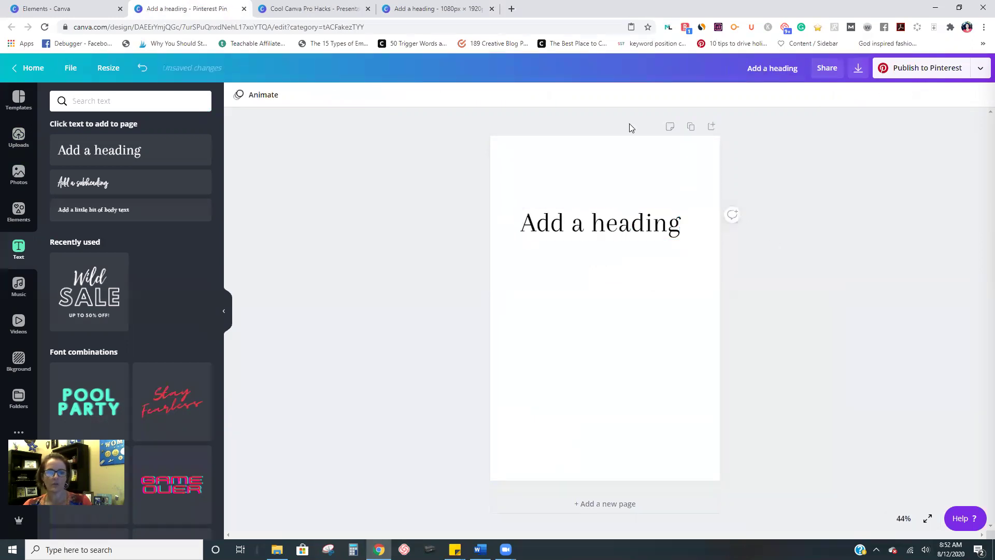
{"action": "left_click", "coordinate": [604, 229]}
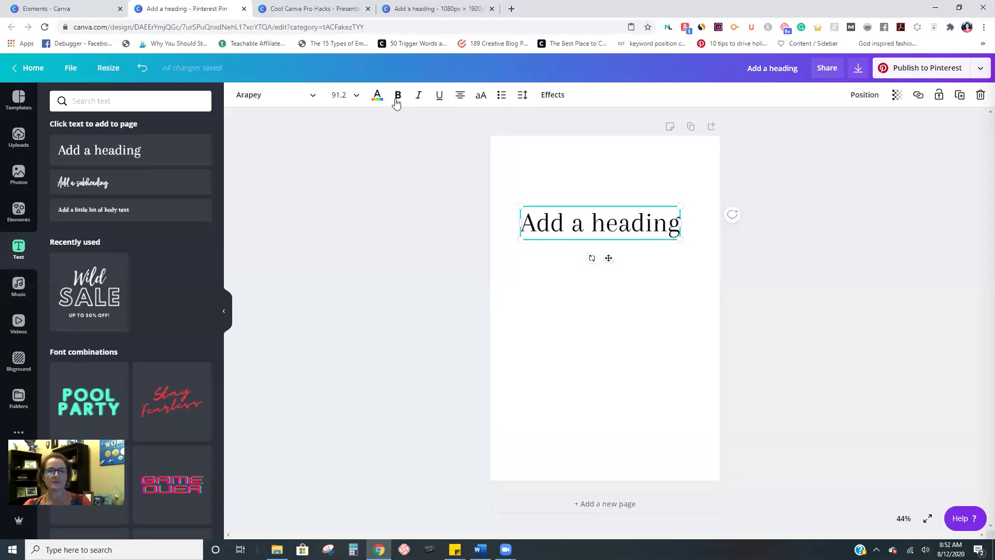
Try Shadow, Lift, Splice and Echo on the heading, then settle on Hollow at thickness 5.
{"action": "left_click", "coordinate": [553, 94]}
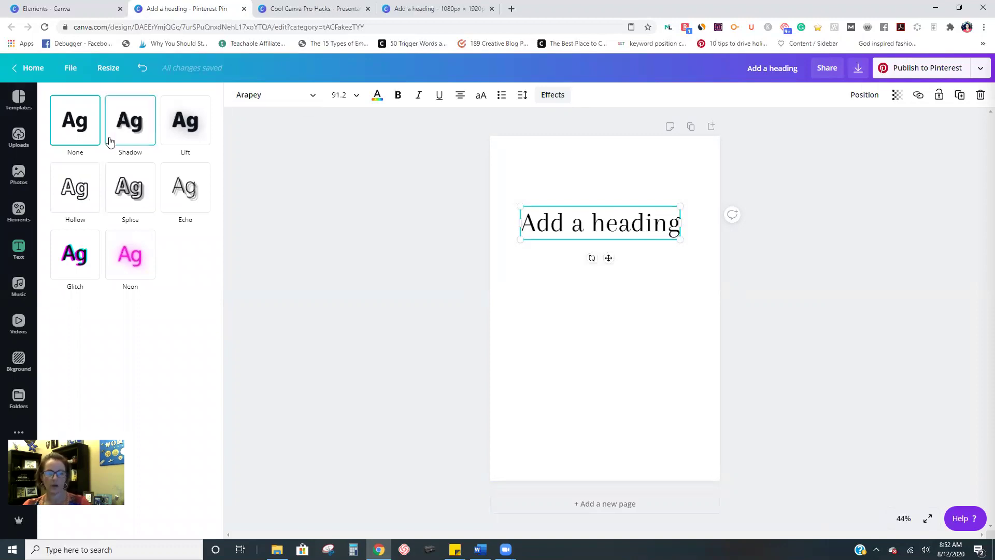
{"action": "left_click", "coordinate": [129, 130]}
{"action": "left_click", "coordinate": [192, 129]}
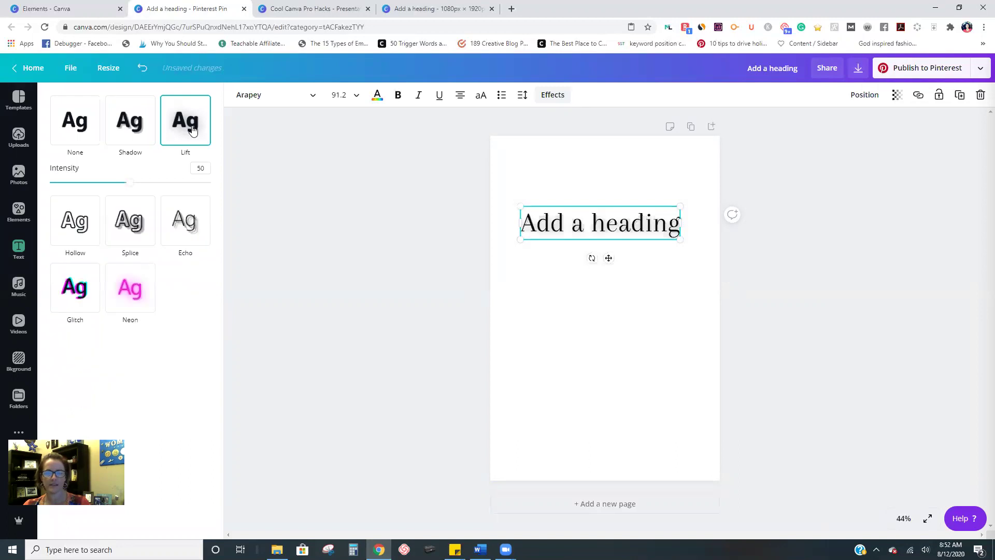
{"action": "left_click", "coordinate": [76, 220]}
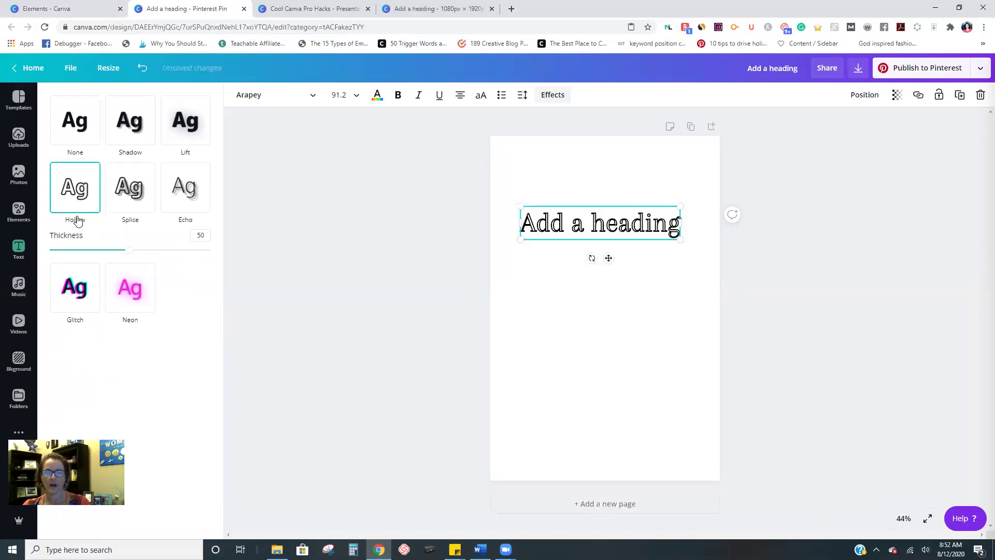
{"action": "left_click", "coordinate": [124, 197]}
{"action": "left_click", "coordinate": [182, 194]}
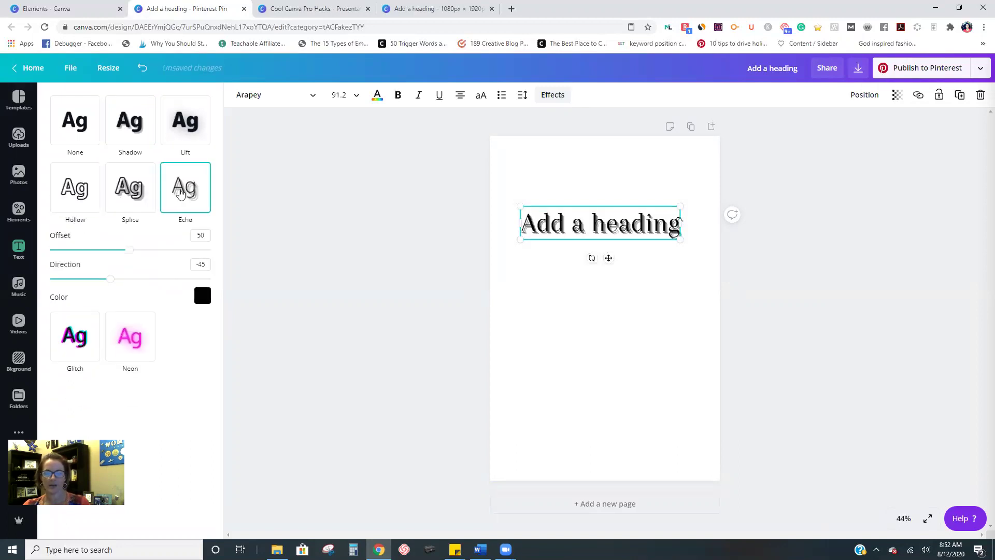
{"action": "left_click", "coordinate": [75, 188]}
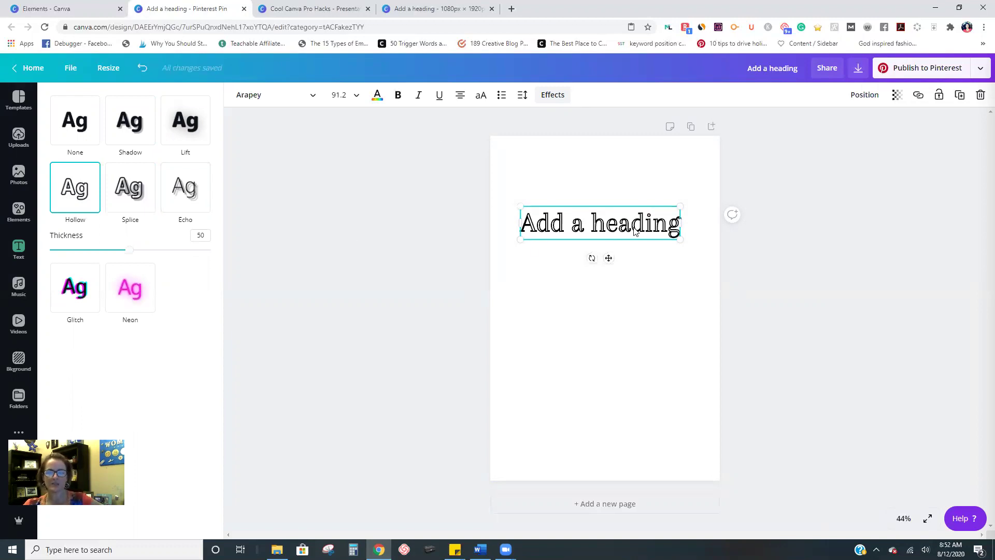
{"action": "left_click_drag", "start_coordinate": [129, 250], "coordinate": [58, 260]}
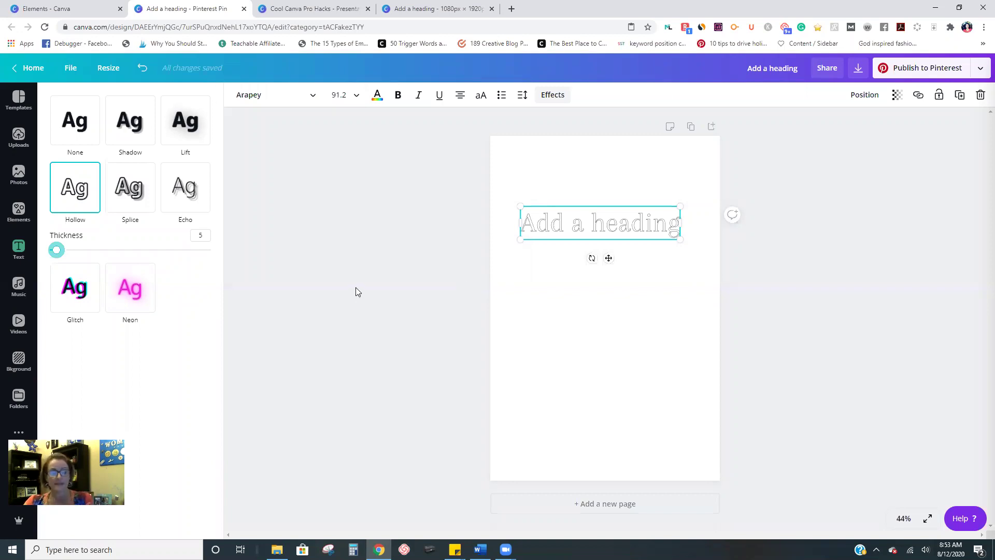
{"action": "left_click", "coordinate": [309, 102]}
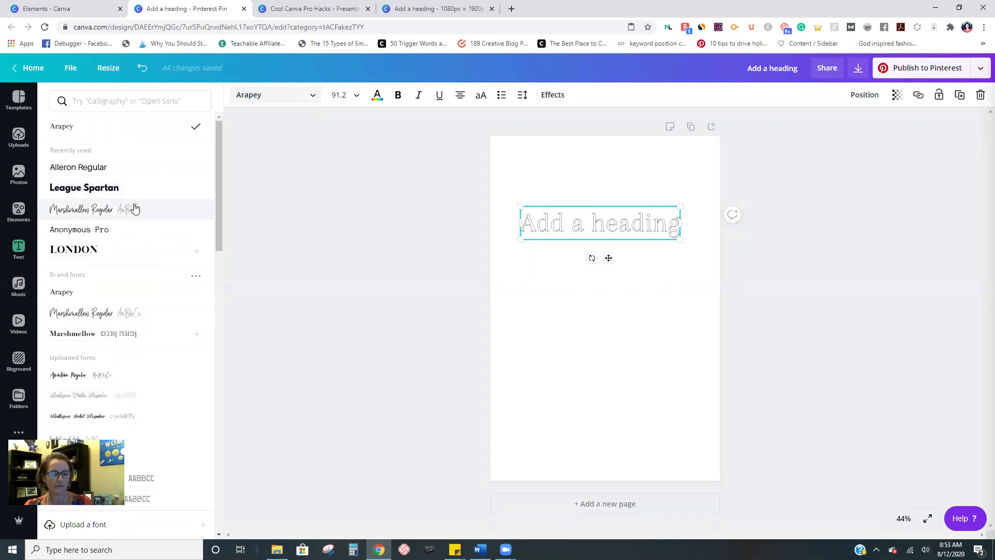
Try the Marshmallow and Charlotte fonts on the heading.
{"action": "left_click", "coordinate": [103, 212]}
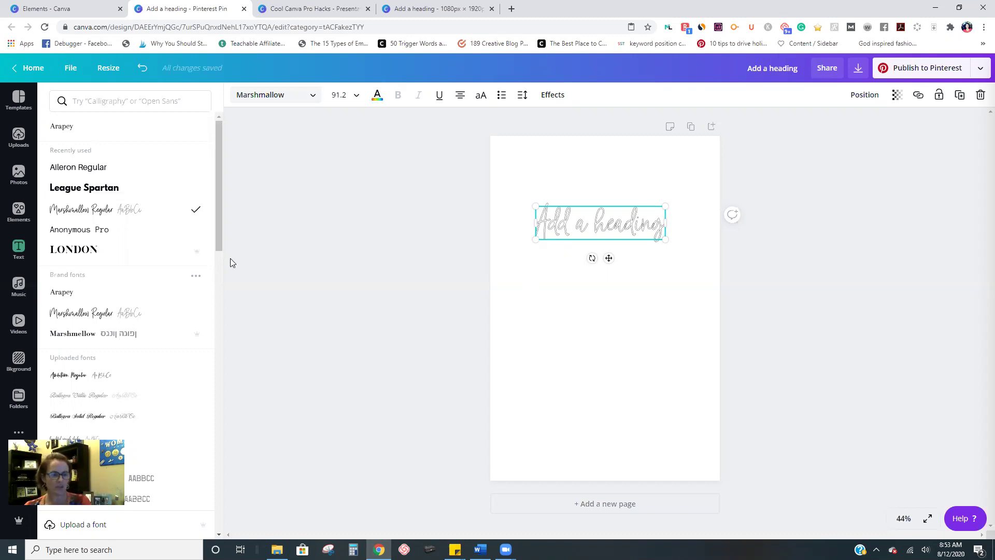
{"action": "scroll", "coordinate": [79, 225], "scroll_direction": "down", "scroll_amount": 5}
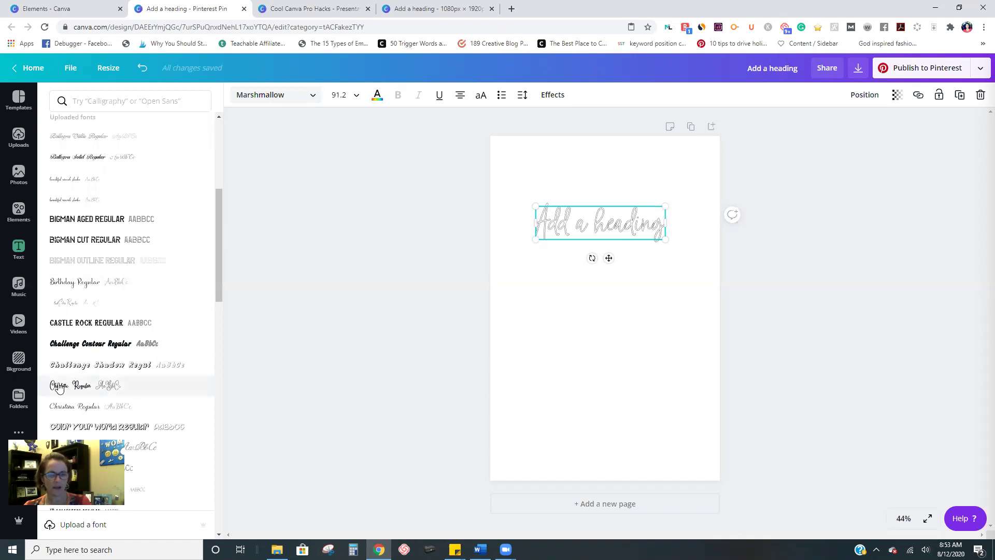
{"action": "left_click", "coordinate": [60, 388]}
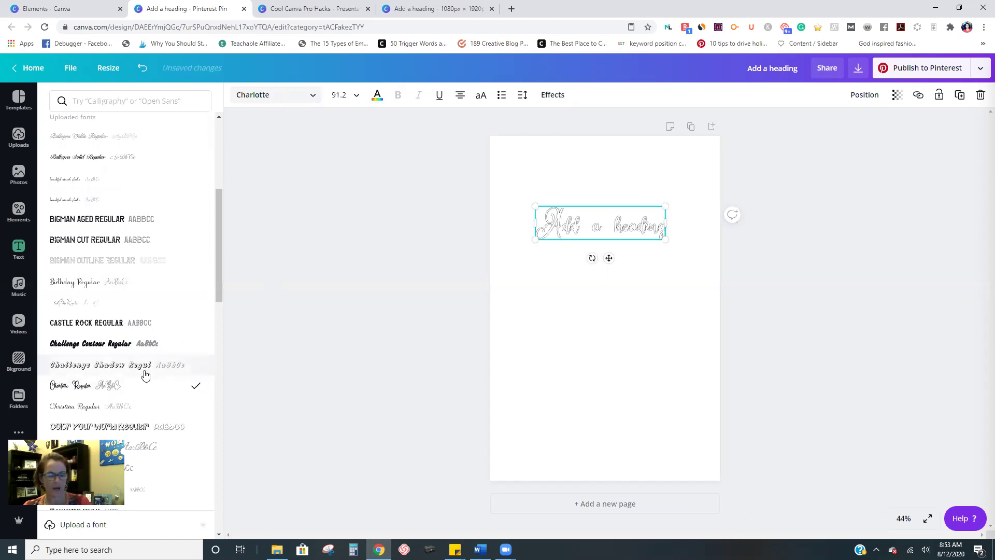
{"action": "scroll", "coordinate": [130, 343], "scroll_direction": "down", "scroll_amount": 4}
{"action": "left_click_drag", "start_coordinate": [664, 223], "coordinate": [698, 435]}
Tighten the heading's line spacing, then spread the lines back apart.
{"action": "left_click", "coordinate": [522, 95]}
{"action": "mouse_move", "coordinate": [604, 147]}
{"action": "left_mouse_down"}
{"action": "mouse_move", "coordinate": [584, 151]}
{"action": "mouse_move", "coordinate": [596, 150]}
{"action": "left_mouse_up"}
{"action": "left_click", "coordinate": [814, 254]}
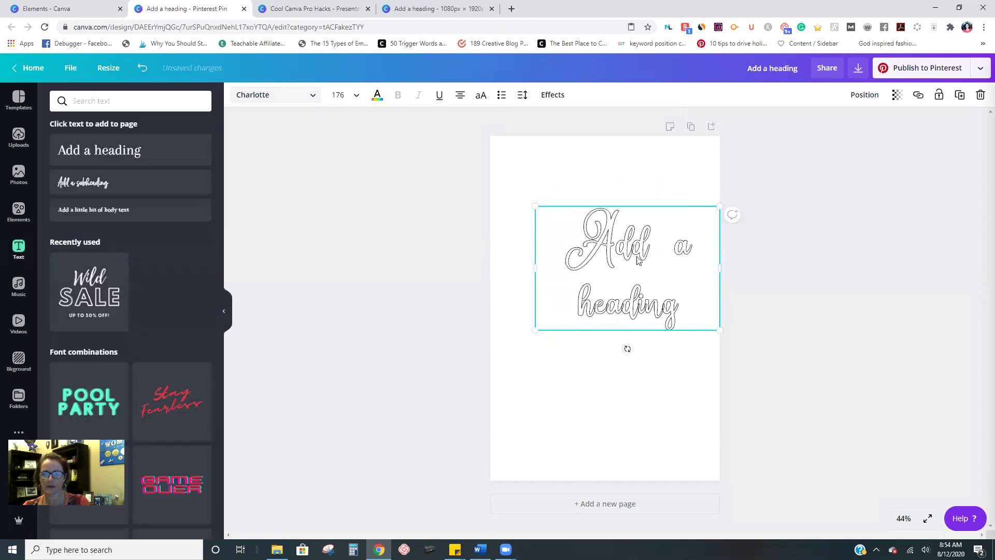
{"action": "left_click_drag", "start_coordinate": [637, 254], "coordinate": [621, 247]}
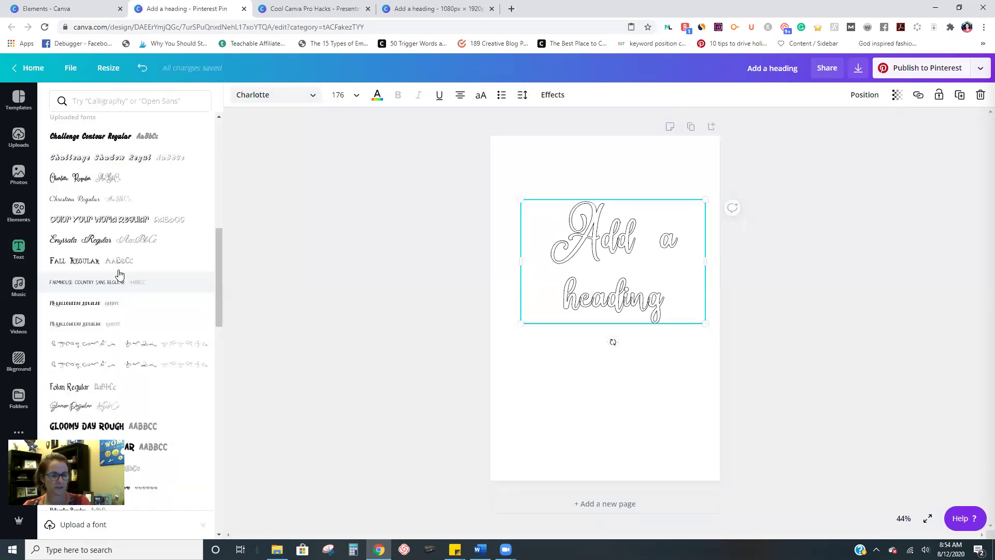
Try the Fall font, then set the heading in LoveShade Regular.
{"action": "left_click", "coordinate": [93, 210]}
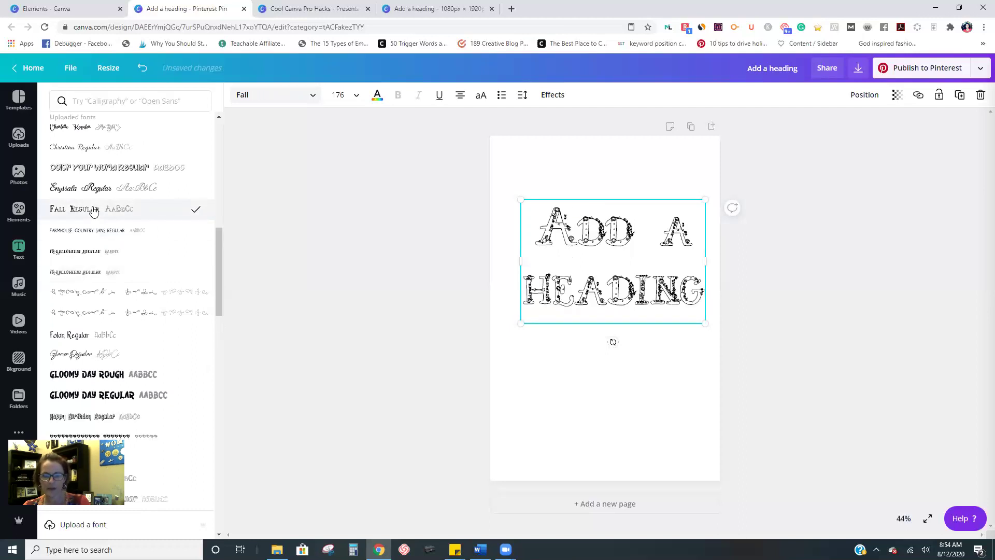
{"action": "scroll", "coordinate": [83, 259], "scroll_direction": "down", "scroll_amount": 9}
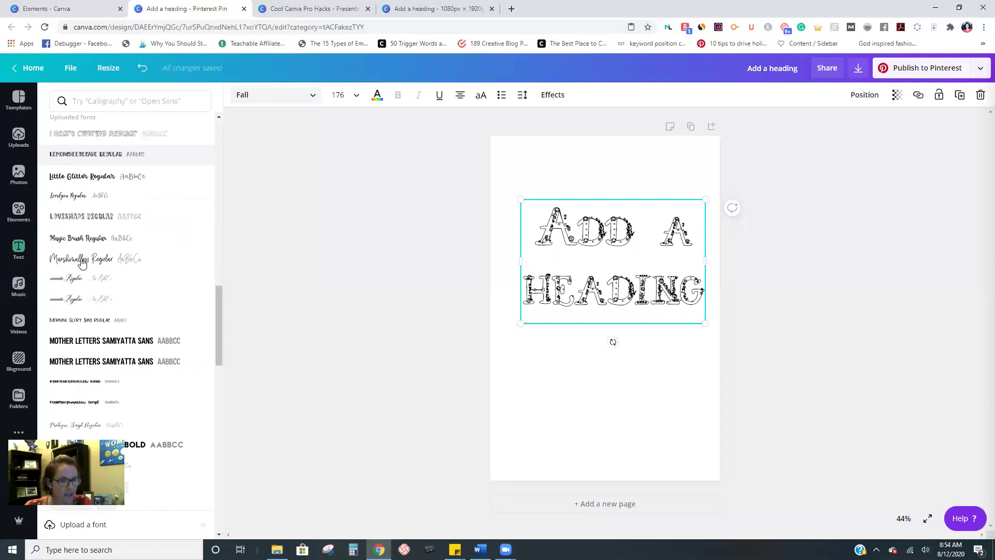
{"action": "left_click", "coordinate": [93, 168]}
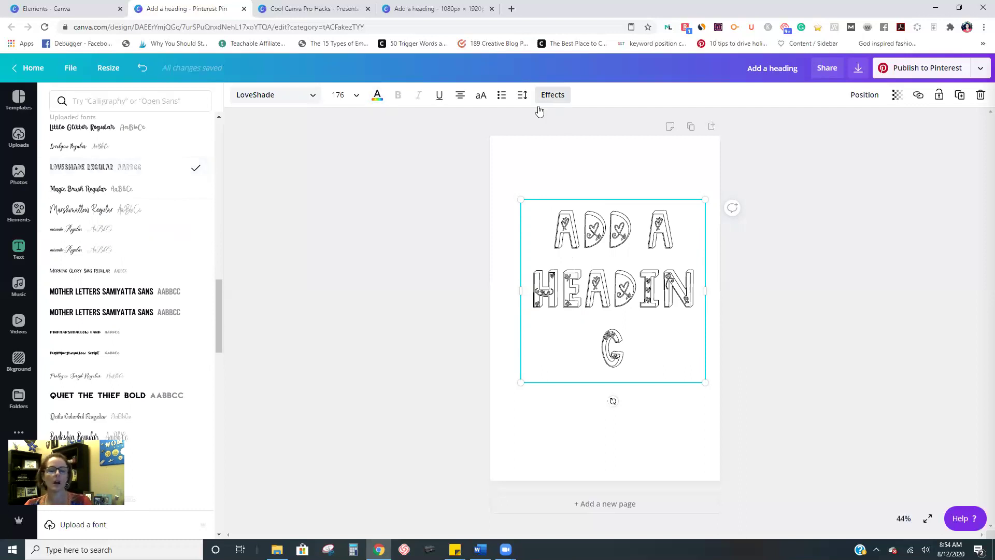
Give the heading the Splice effect with thinner shading.
{"action": "left_click", "coordinate": [552, 94]}
{"action": "left_click", "coordinate": [130, 197]}
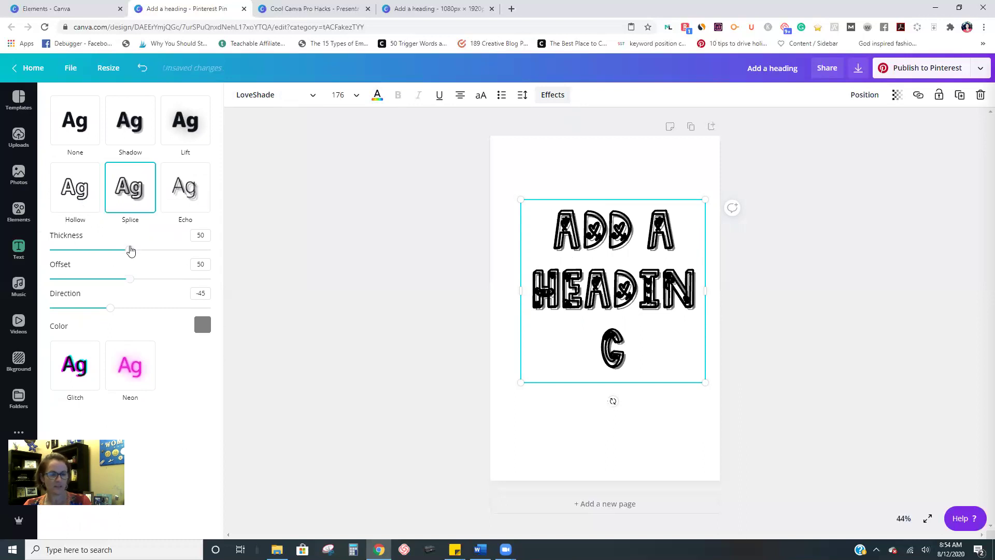
{"action": "mouse_move", "coordinate": [129, 250]}
{"action": "left_mouse_down"}
{"action": "mouse_move", "coordinate": [61, 250]}
{"action": "mouse_move", "coordinate": [116, 251]}
{"action": "mouse_move", "coordinate": [83, 279]}
{"action": "left_mouse_up"}
Search fonts for 'spart' and set the heading in League Spartan.
{"action": "left_click", "coordinate": [285, 92]}
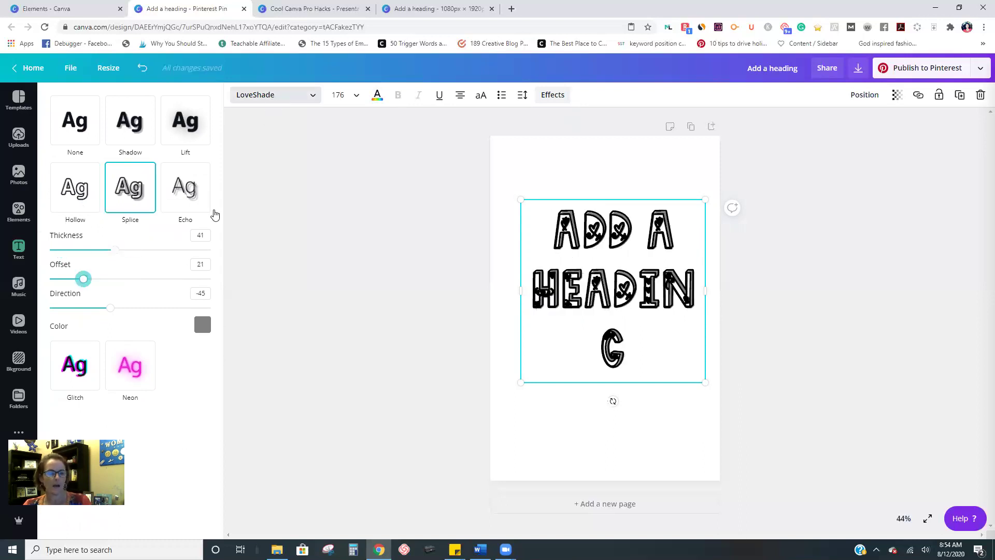
{"action": "left_click_drag", "start_coordinate": [216, 328], "coordinate": [206, 150]}
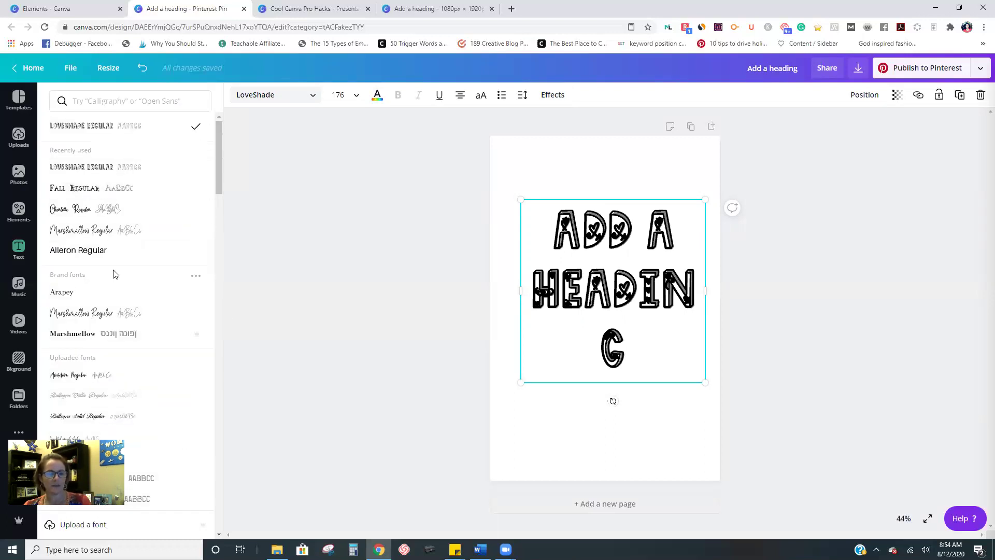
{"action": "scroll", "coordinate": [120, 272], "scroll_direction": "down", "scroll_amount": 2}
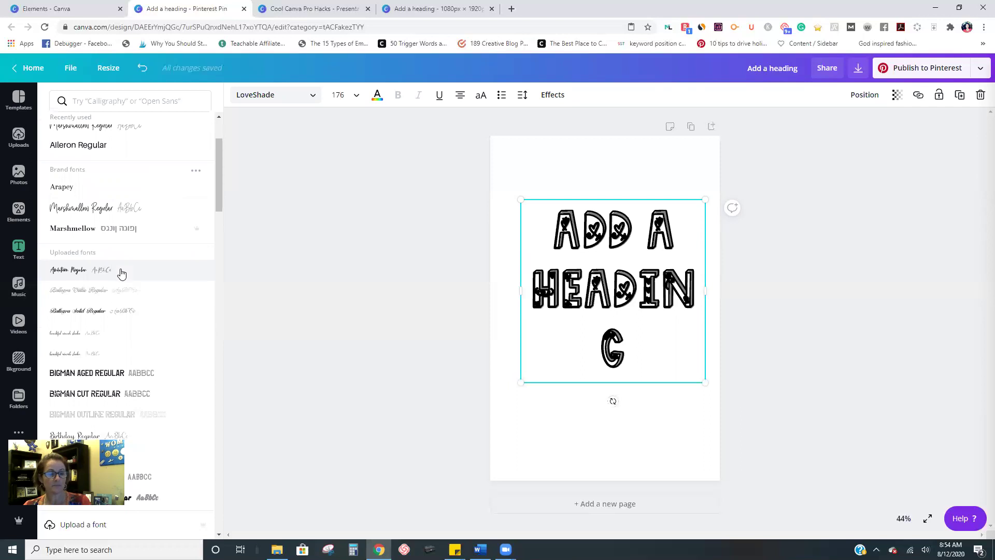
{"action": "scroll", "coordinate": [121, 272], "scroll_direction": "up", "scroll_amount": 2}
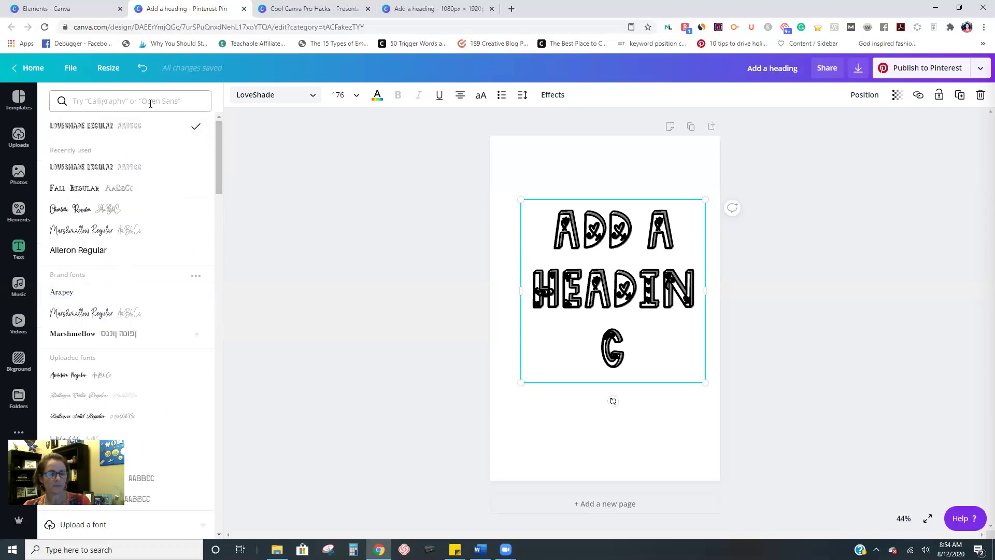
{"action": "scroll", "coordinate": [219, 144], "scroll_direction": "down", "scroll_amount": 1}
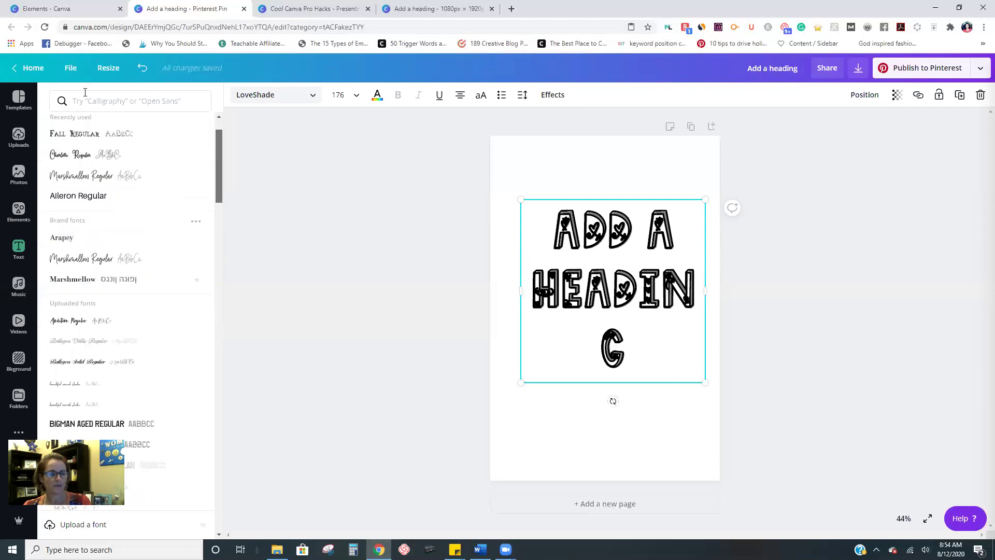
{"action": "left_click", "coordinate": [78, 98]}
{"action": "type", "text": "spart"}
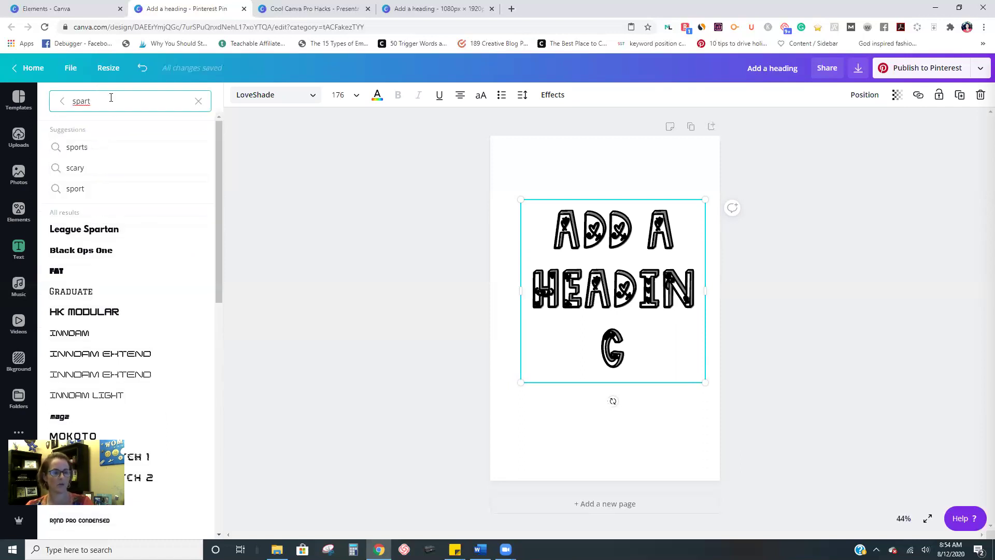
{"action": "left_click", "coordinate": [117, 228]}
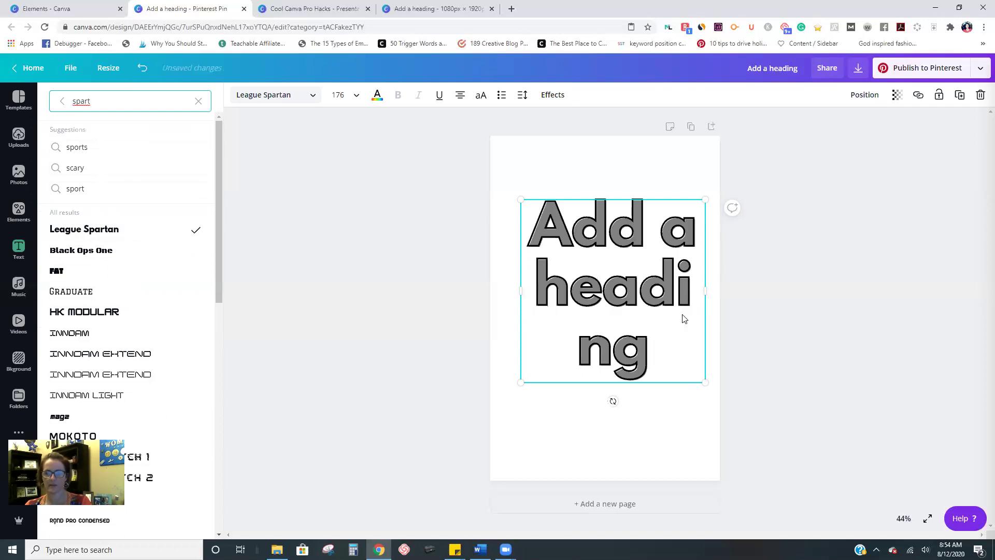
Make the heading hollow outlined text with thickness 1.
{"action": "left_click", "coordinate": [546, 95]}
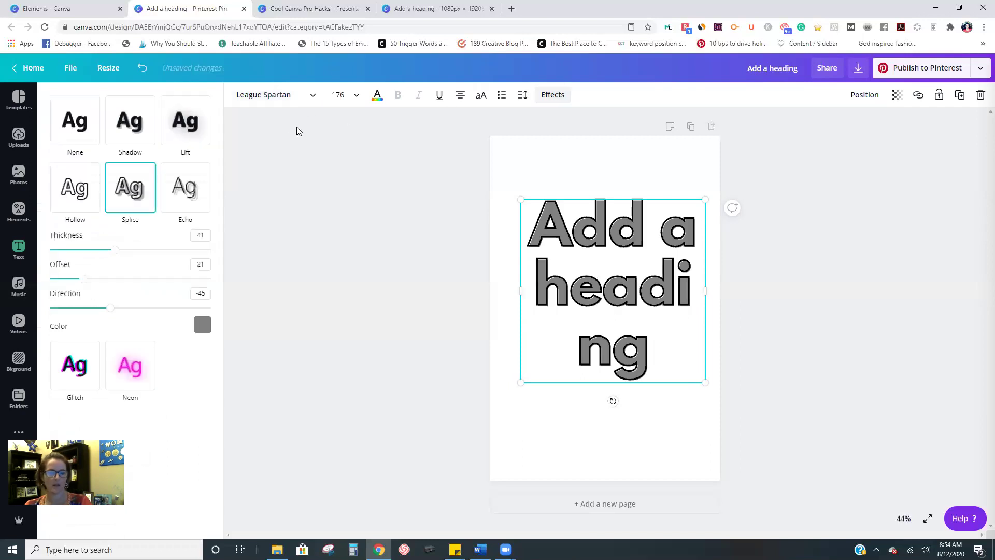
{"action": "left_click", "coordinate": [83, 200]}
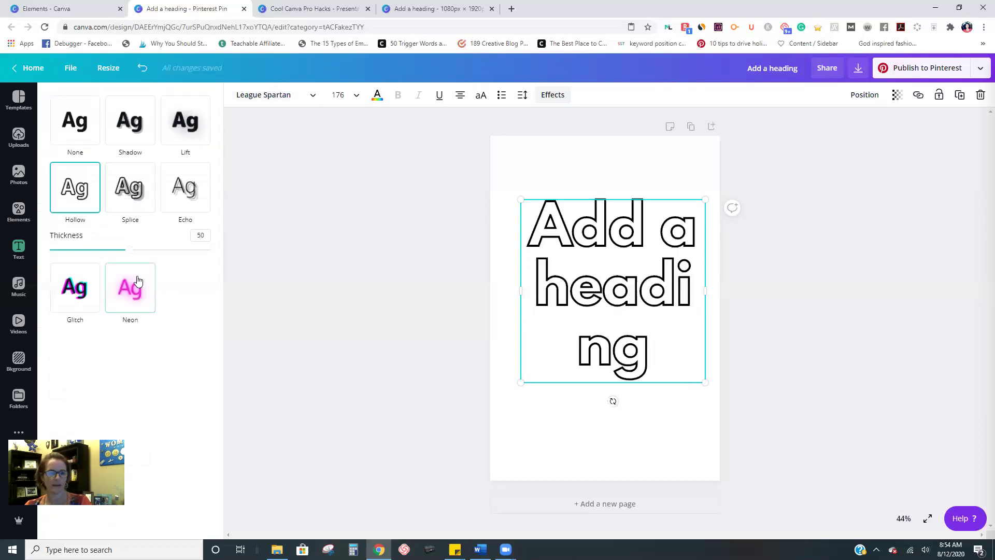
{"action": "left_click_drag", "start_coordinate": [126, 249], "coordinate": [50, 250]}
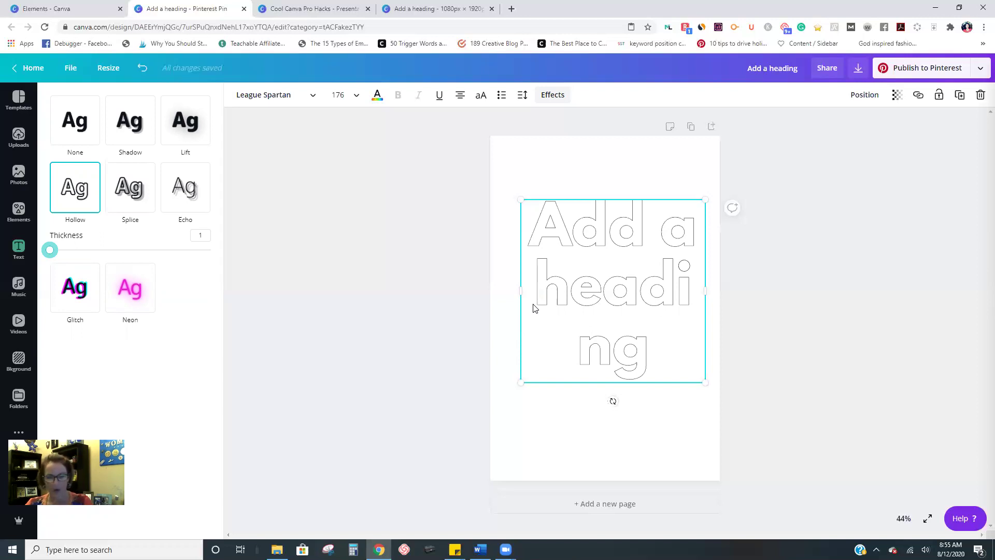
Switch browser tabs to the 1080 x 1920 Risen story design.
{"action": "left_click", "coordinate": [291, 7]}
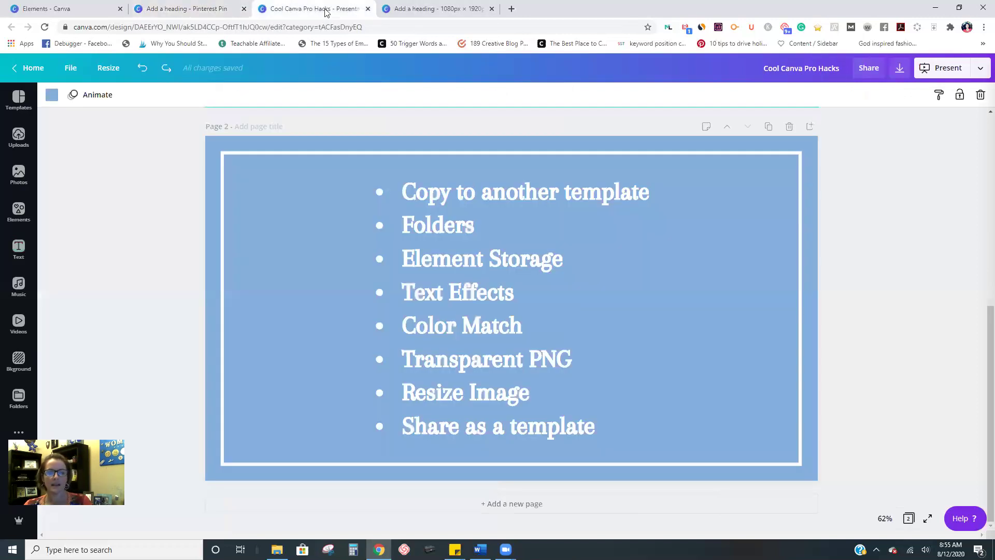
{"action": "left_click", "coordinate": [170, 4]}
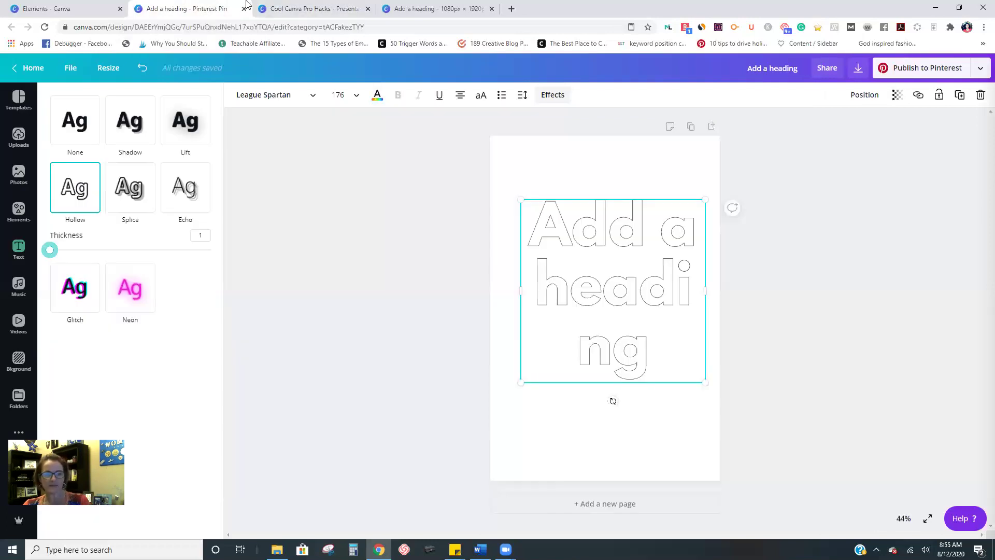
{"action": "left_click", "coordinate": [446, 7]}
Add a subheading on Page 3, enlarge it to size 66 and nudge it up.
{"action": "scroll", "coordinate": [980, 139], "scroll_direction": "up", "scroll_amount": 1}
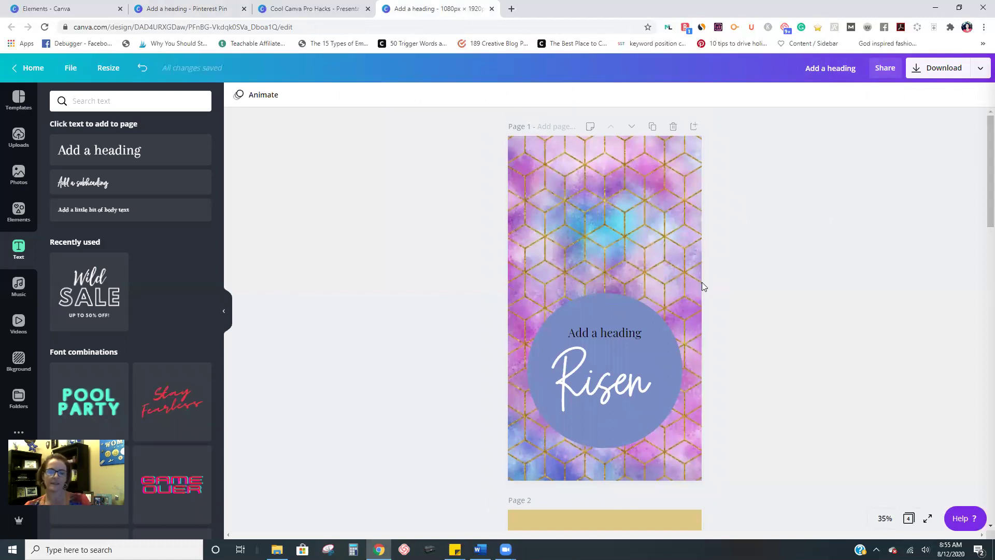
{"action": "left_click_drag", "start_coordinate": [980, 139], "coordinate": [951, 325]}
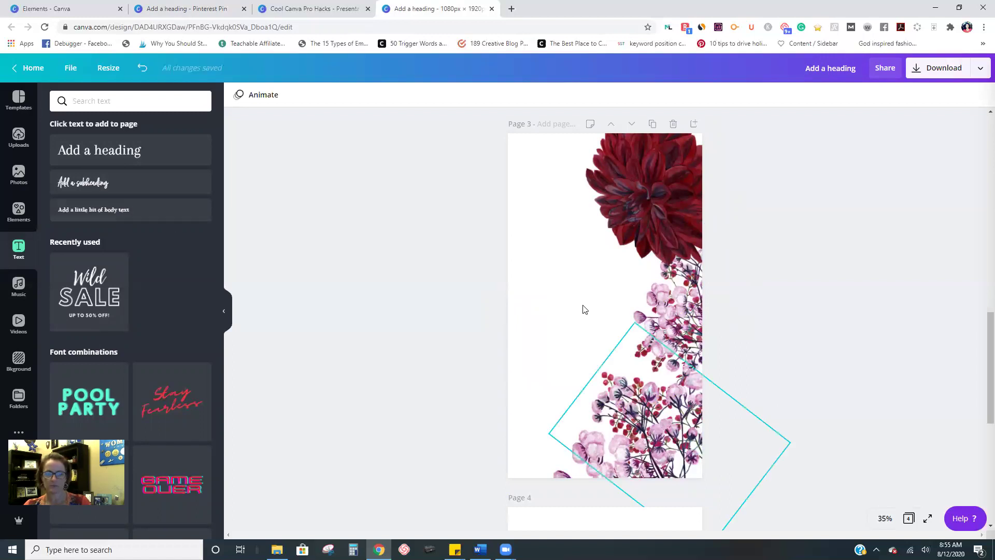
{"action": "key", "text": "t"}
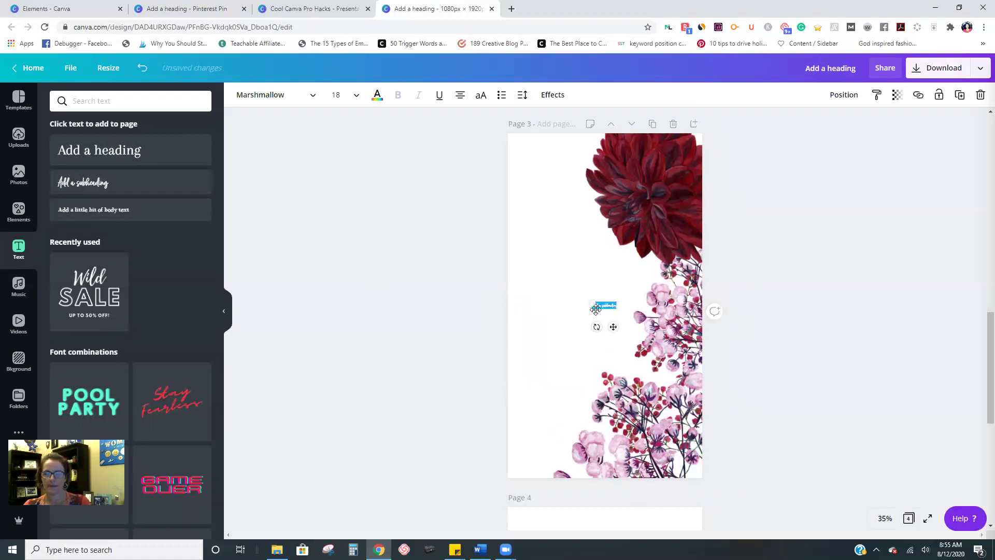
{"action": "left_click_drag", "start_coordinate": [593, 304], "coordinate": [526, 283]}
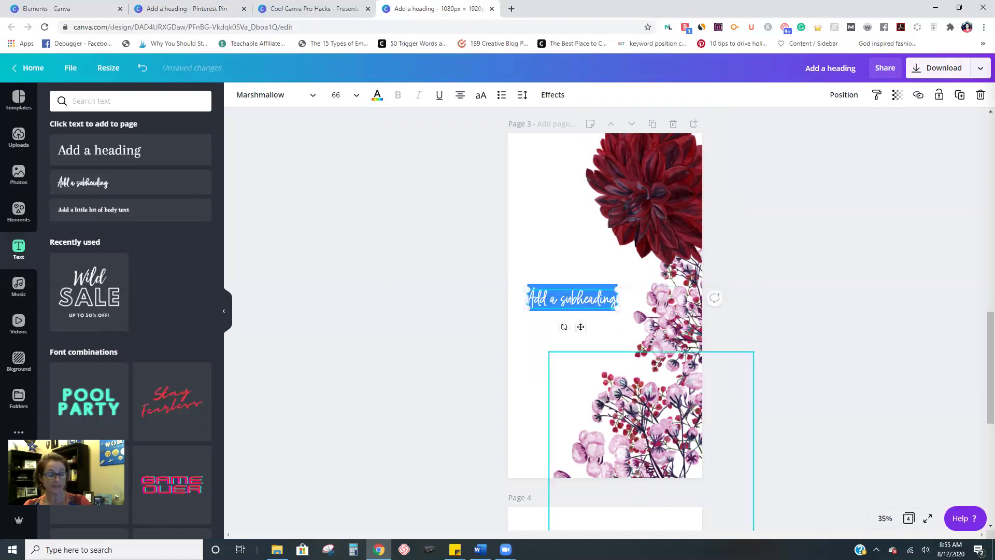
{"action": "left_click", "coordinate": [728, 386]}
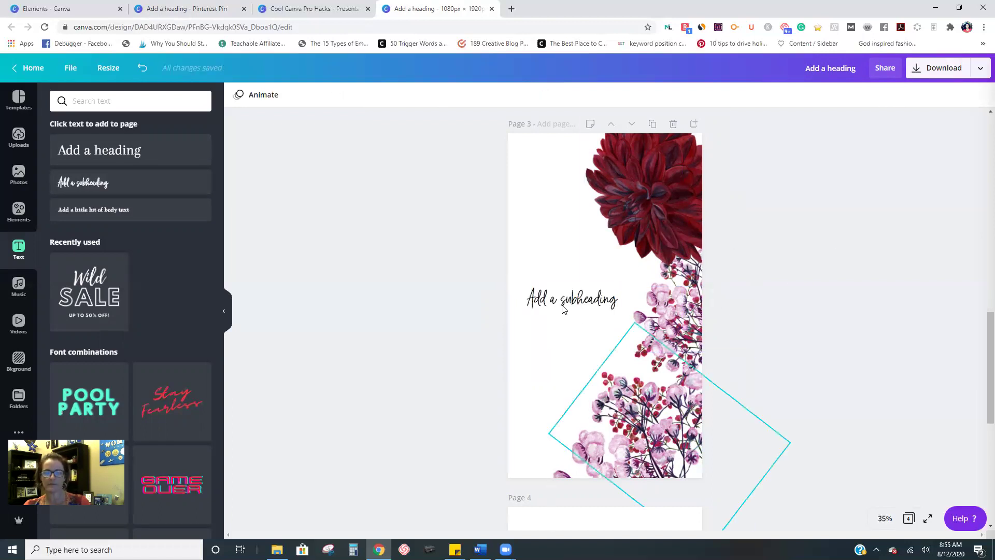
{"action": "left_click_drag", "start_coordinate": [562, 299], "coordinate": [564, 279]}
Duplicate the subheading above the original and set the copy to Playfair Display size 48.
{"action": "left_click", "coordinate": [960, 95]}
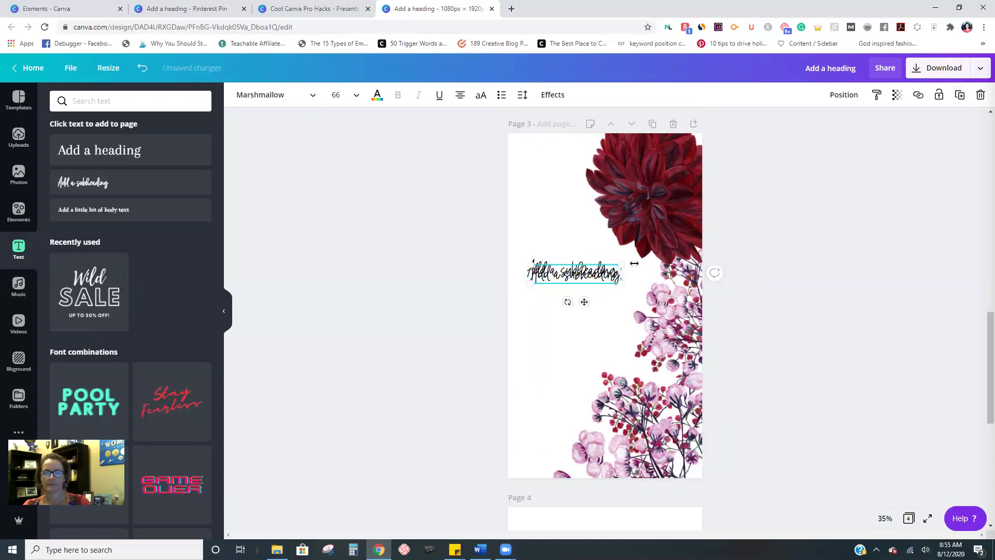
{"action": "left_click_drag", "start_coordinate": [582, 280], "coordinate": [572, 259]}
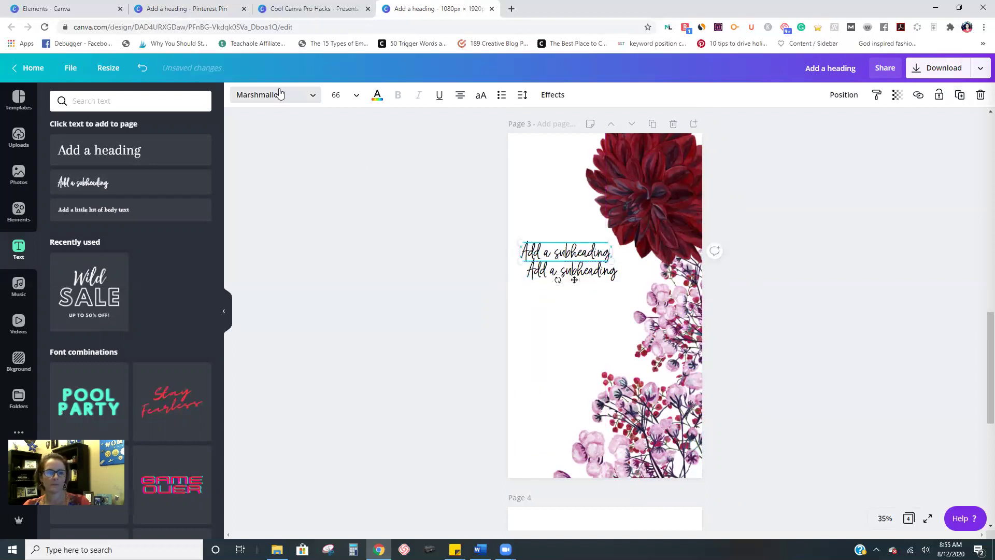
{"action": "key", "text": "ctrl+shift+f"}
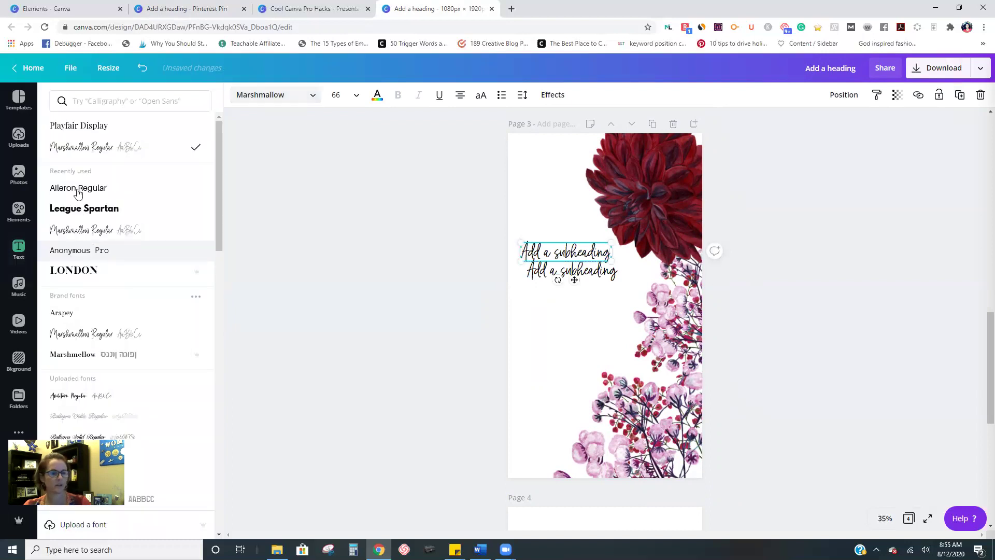
{"action": "left_click", "coordinate": [79, 126]}
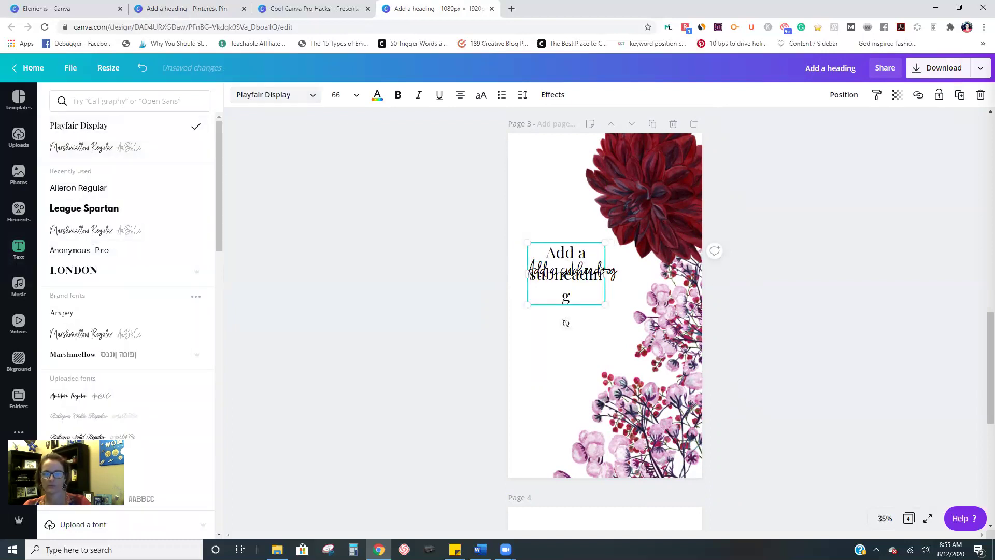
{"action": "left_click_drag", "start_coordinate": [606, 270], "coordinate": [642, 269]}
{"action": "left_click", "coordinate": [352, 94]}
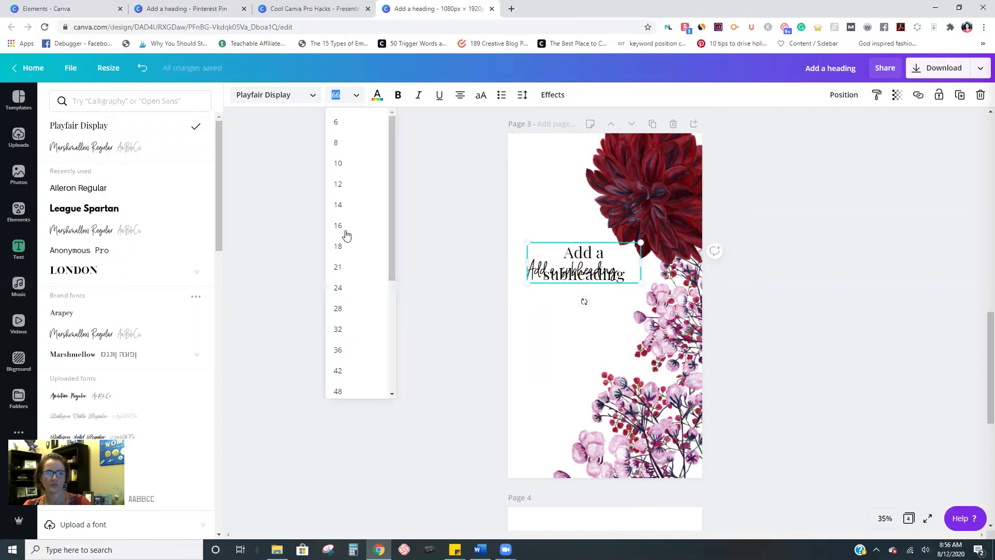
{"action": "left_click", "coordinate": [349, 390]}
Stack the Playfair line just above the lowered Marshmallow script subheading.
{"action": "left_click", "coordinate": [555, 272]}
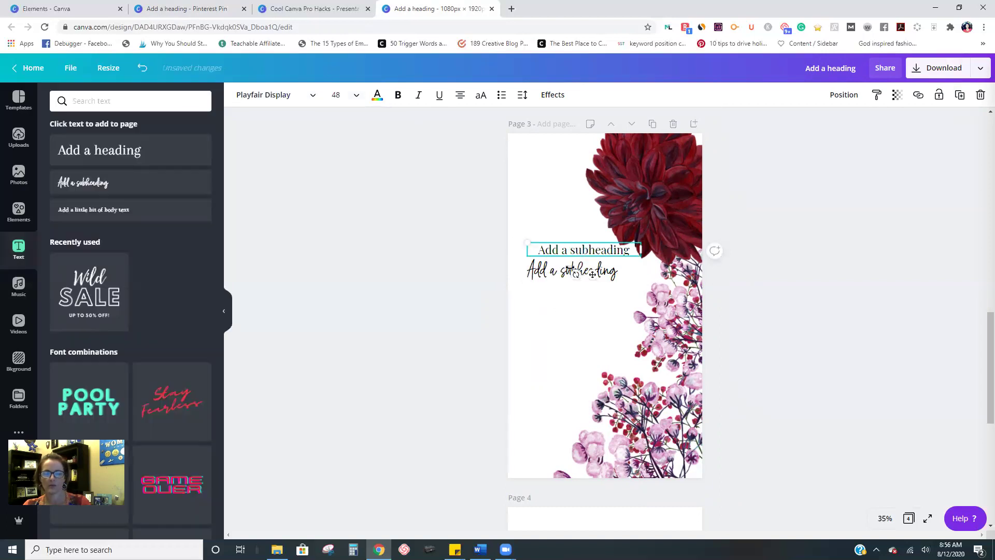
{"action": "left_click_drag", "start_coordinate": [570, 272], "coordinate": [570, 309]}
{"action": "left_click_drag", "start_coordinate": [582, 253], "coordinate": [576, 278]}
{"action": "left_click", "coordinate": [549, 314]}
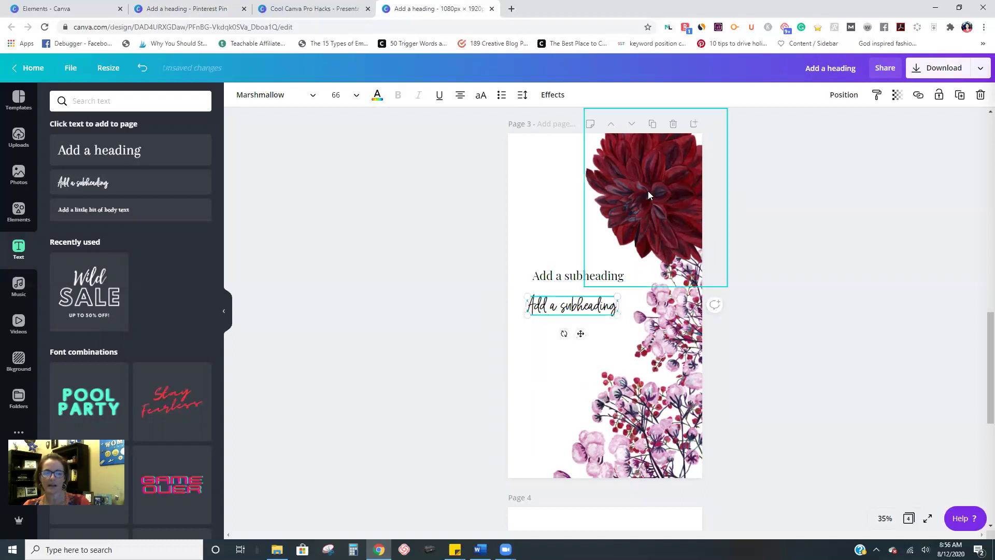
Colour the Marshmallow script subheading deep burgundy from the dahlia photo's colours.
{"action": "left_click", "coordinate": [375, 97]}
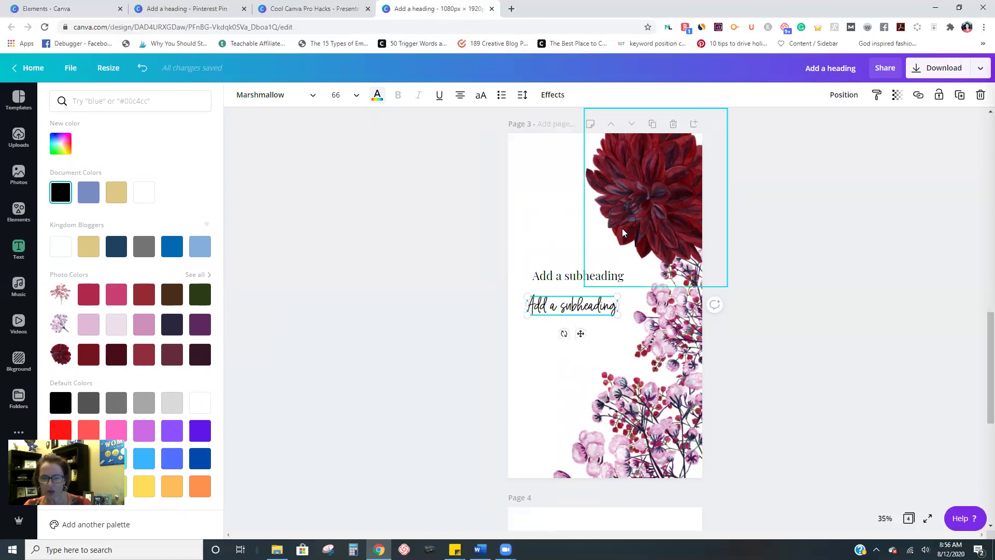
{"action": "left_click", "coordinate": [89, 356]}
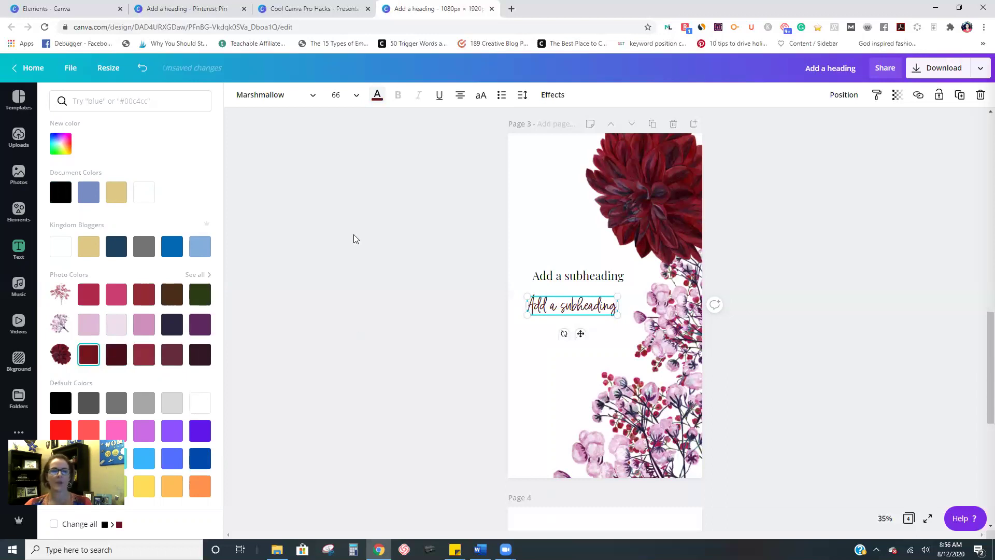
Go through the browser tabs to the All your designs page.
{"action": "left_click", "coordinate": [300, 8]}
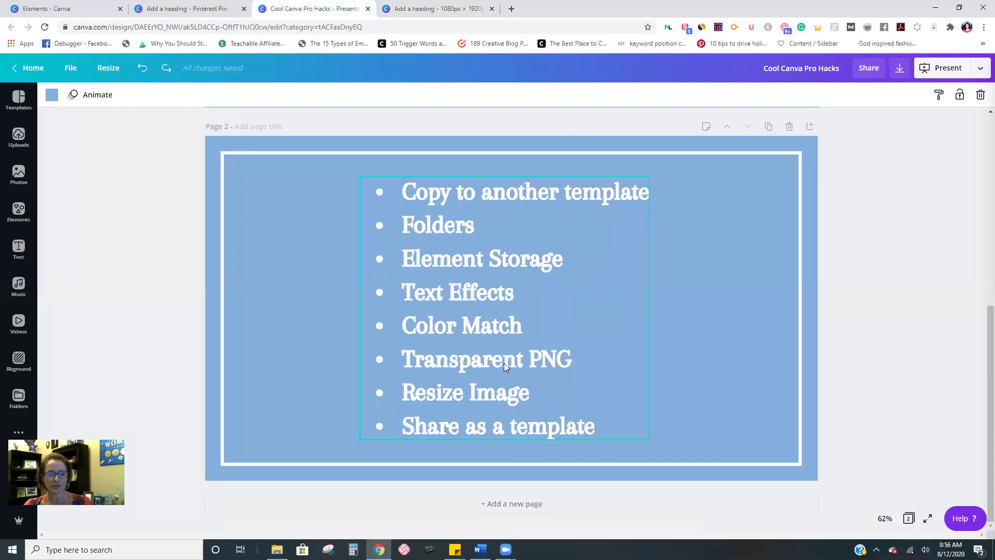
{"action": "left_click", "coordinate": [155, 8]}
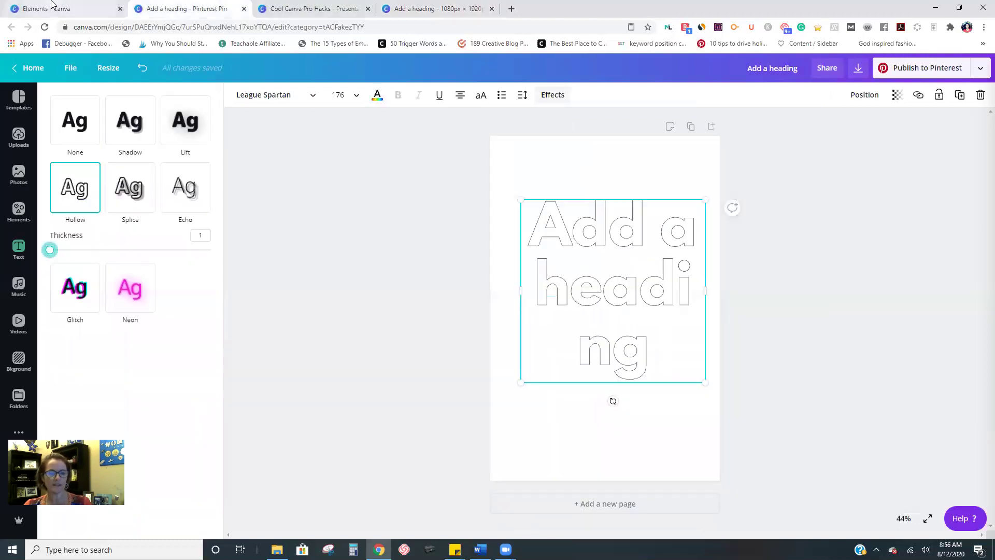
{"action": "left_click", "coordinate": [50, 6]}
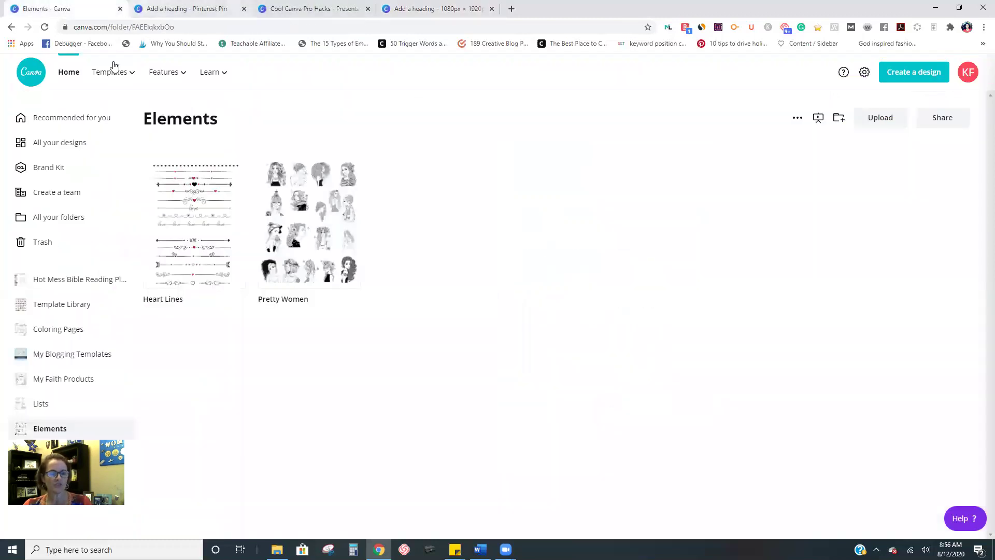
{"action": "left_click", "coordinate": [60, 146]}
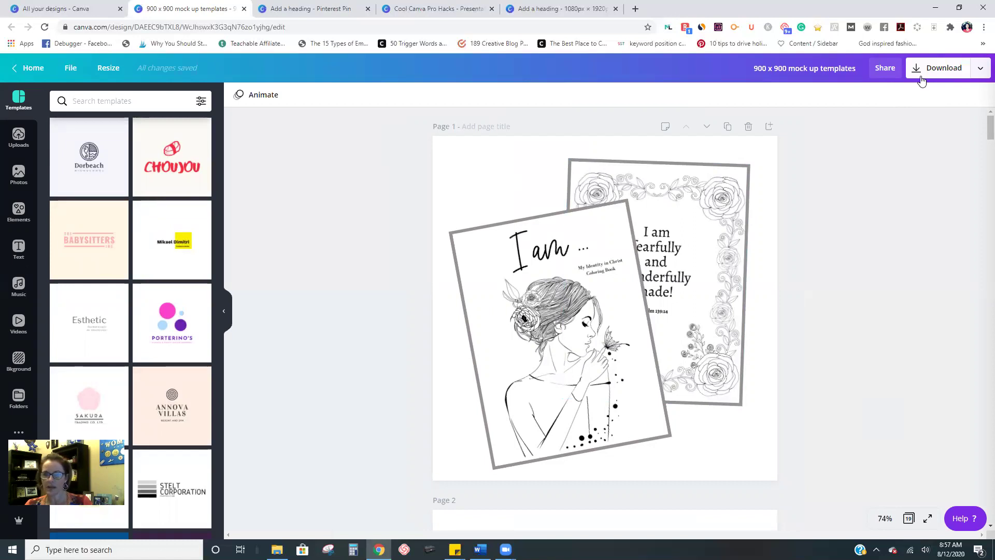
Download only page 1 of the 900 x 900 mock up templates design as PNG.
{"action": "left_click", "coordinate": [921, 80]}
{"action": "left_click", "coordinate": [882, 140]}
{"action": "left_click", "coordinate": [860, 146]}
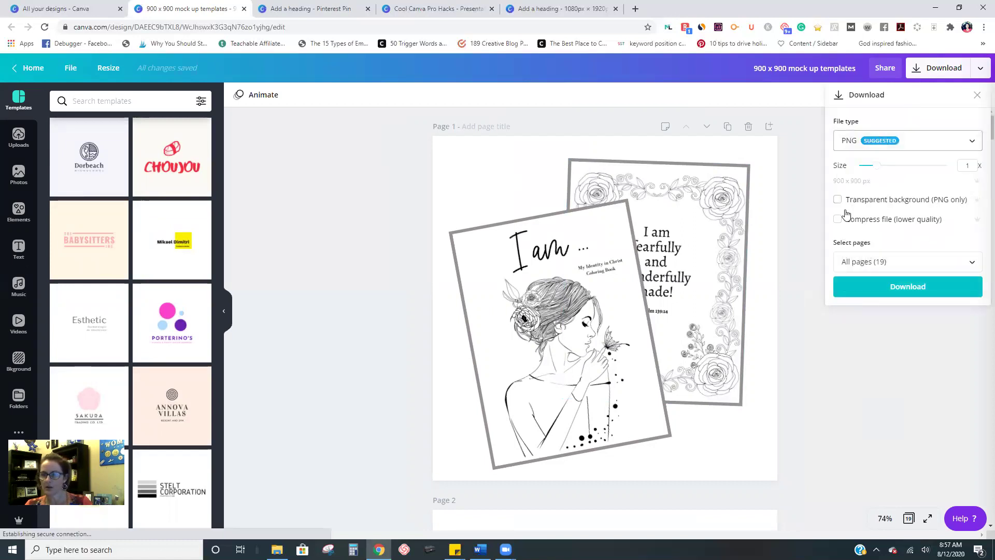
{"action": "left_click", "coordinate": [858, 265]}
{"action": "left_click", "coordinate": [877, 321]}
{"action": "left_click", "coordinate": [908, 425]}
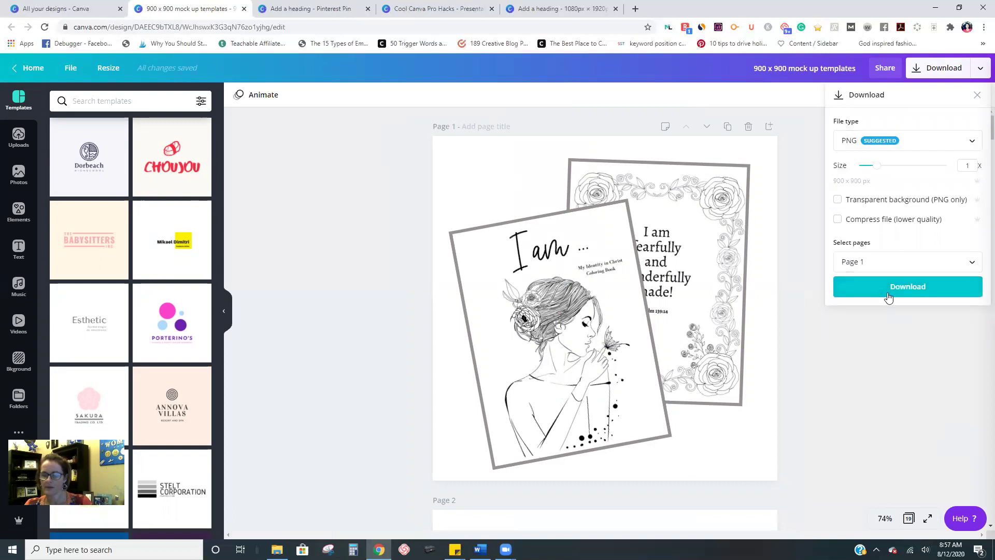
{"action": "left_click", "coordinate": [886, 292]}
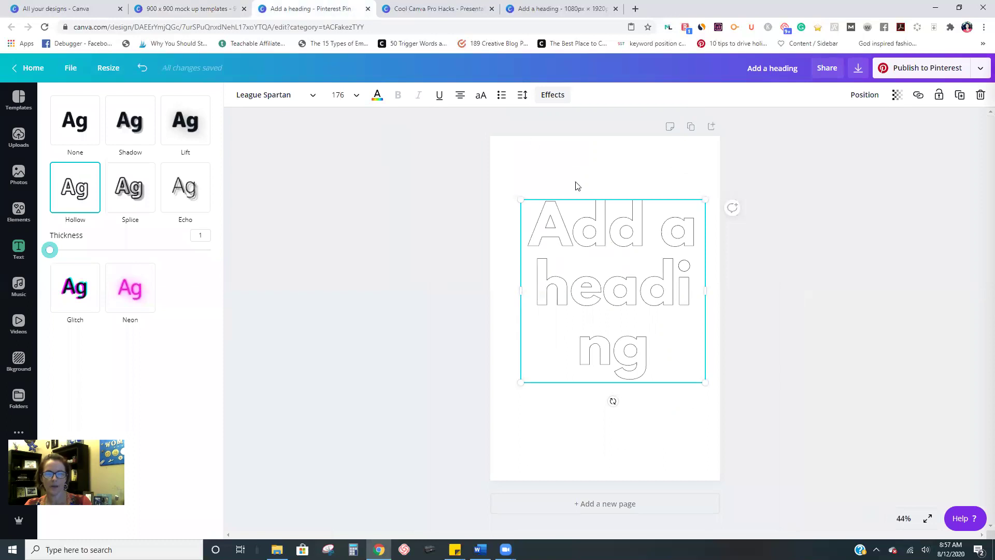
Drag the hollow heading off the pin and make the pin background blue.
{"action": "left_click_drag", "start_coordinate": [604, 229], "coordinate": [885, 229]}
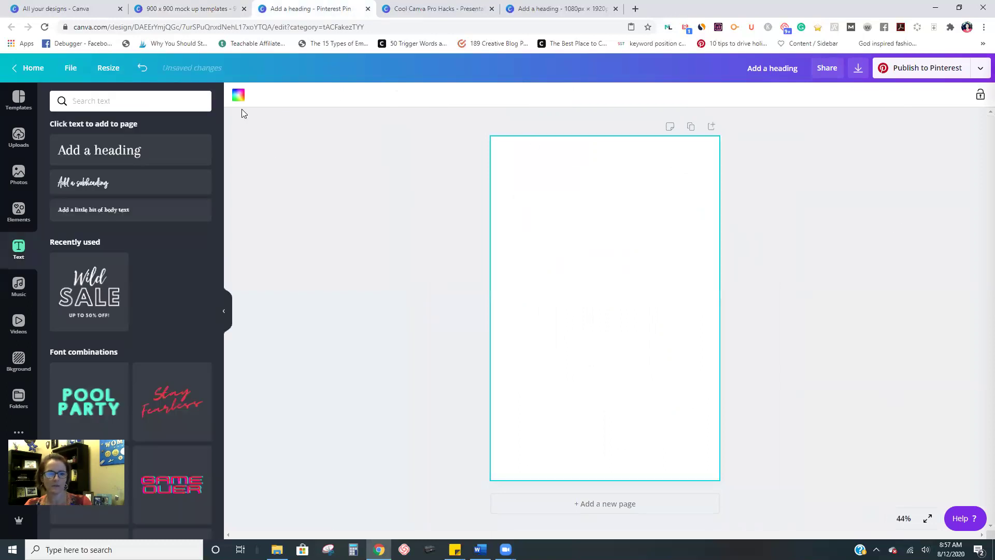
{"action": "left_click", "coordinate": [237, 94]}
{"action": "left_click", "coordinate": [171, 252]}
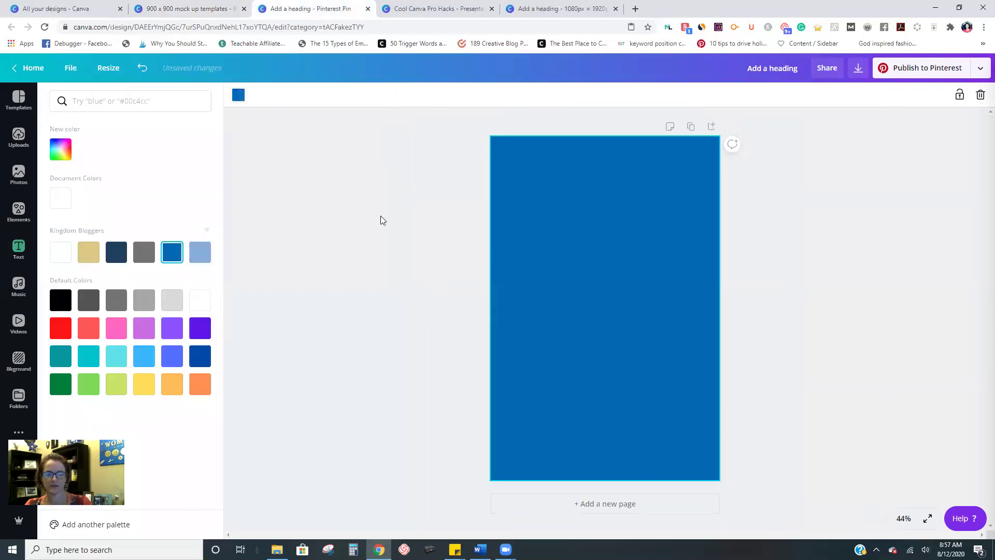
{"action": "left_click", "coordinate": [506, 247]}
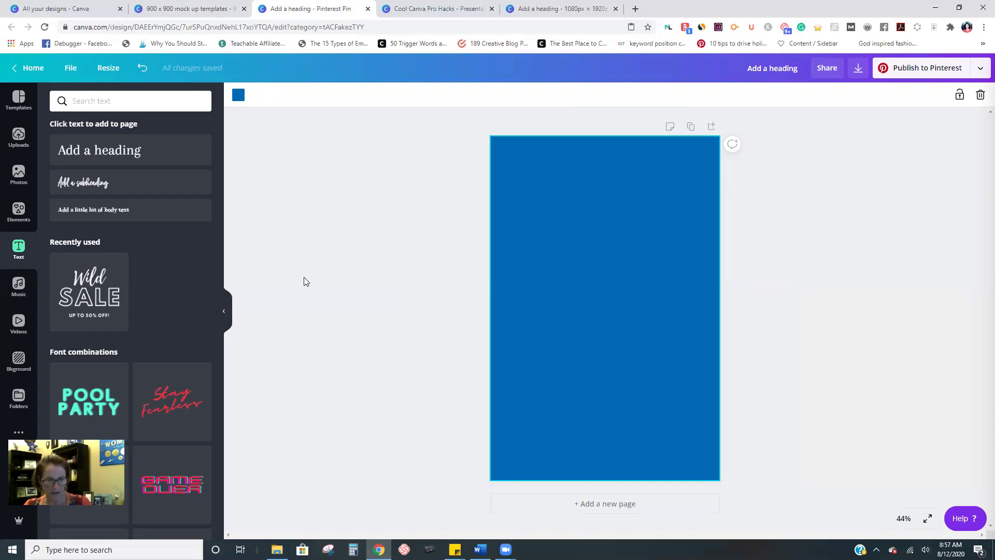
Upload the 900 x 900 mock up templates (10) PNG from Downloads and add it to the page.
{"action": "left_click", "coordinate": [19, 138]}
{"action": "left_click", "coordinate": [130, 102]}
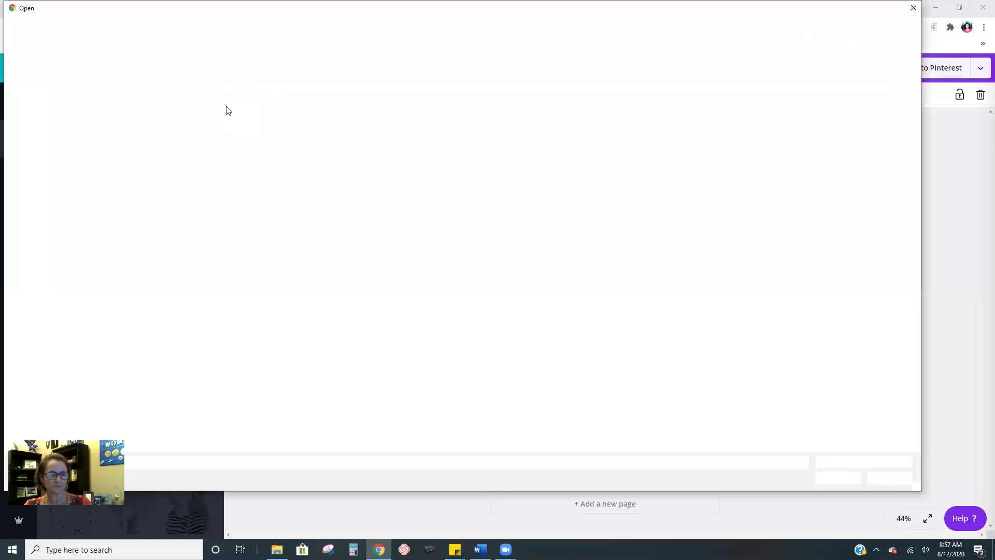
{"action": "left_click", "coordinate": [46, 117]}
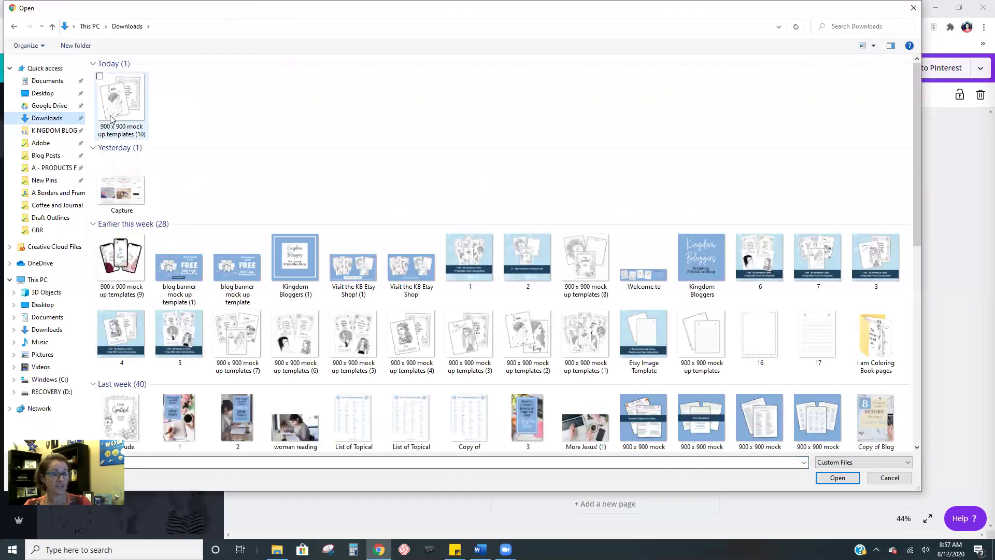
{"action": "left_click", "coordinate": [110, 118]}
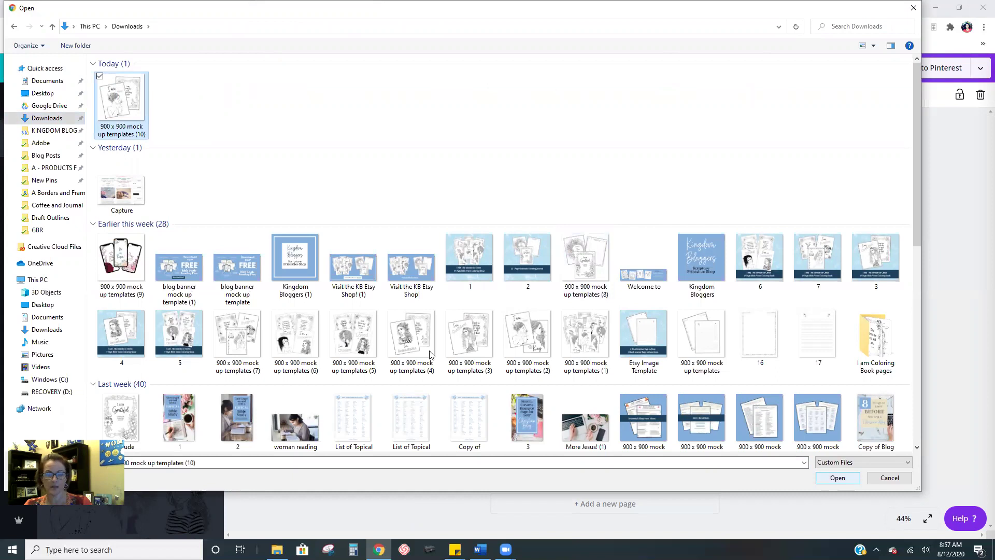
{"action": "left_click", "coordinate": [838, 478]}
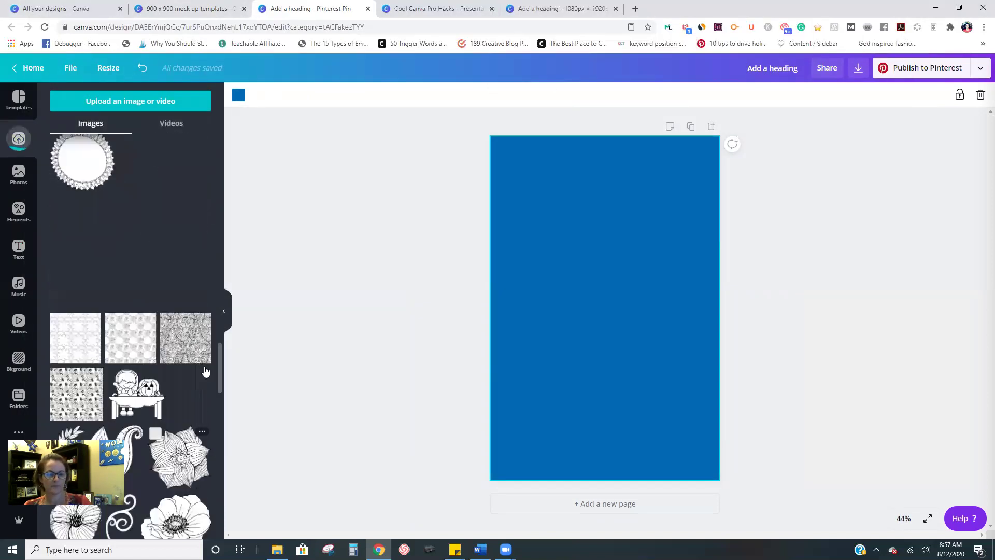
{"action": "left_click_drag", "start_coordinate": [218, 369], "coordinate": [225, 136]}
{"action": "left_click", "coordinate": [74, 165]}
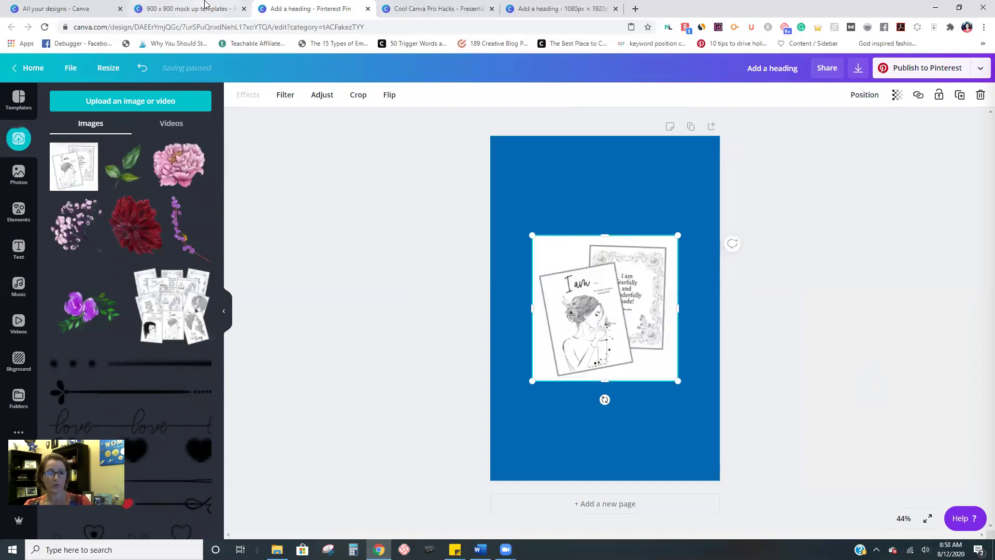
{"action": "left_click_drag", "start_coordinate": [404, 298], "coordinate": [384, 291]}
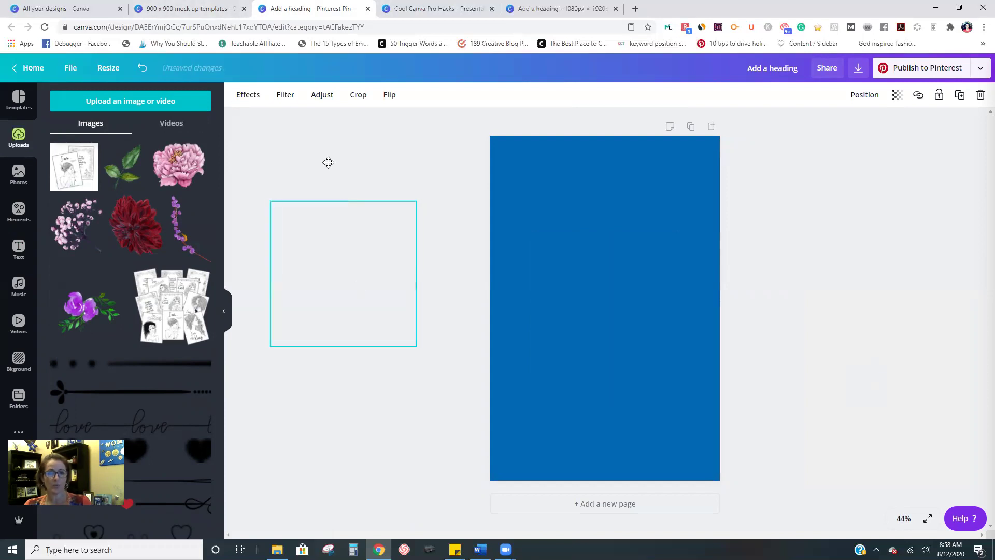
On the mock-up design, dismiss 'You saved your design!' and reopen the Download options.
{"action": "left_click", "coordinate": [187, 9]}
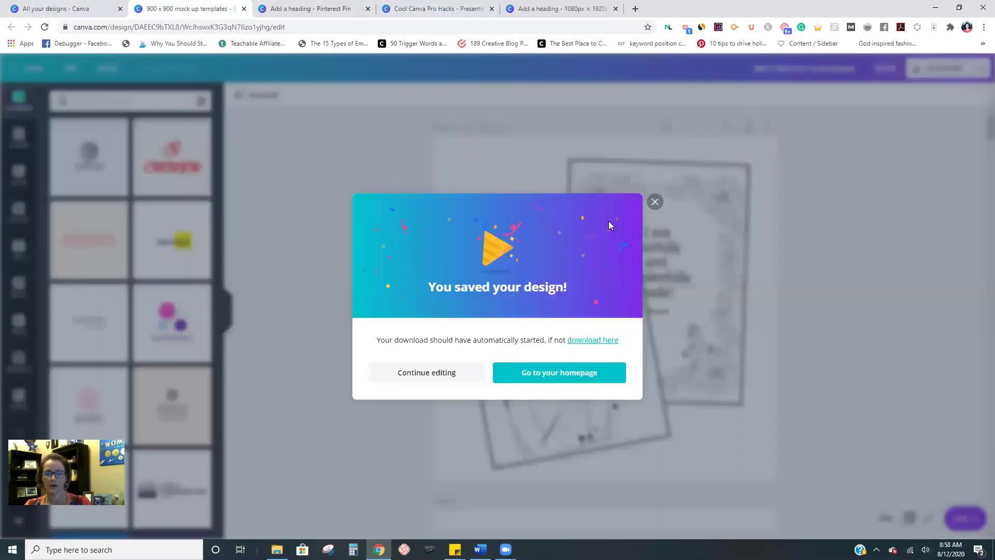
{"action": "left_click", "coordinate": [655, 203]}
{"action": "left_click", "coordinate": [939, 68]}
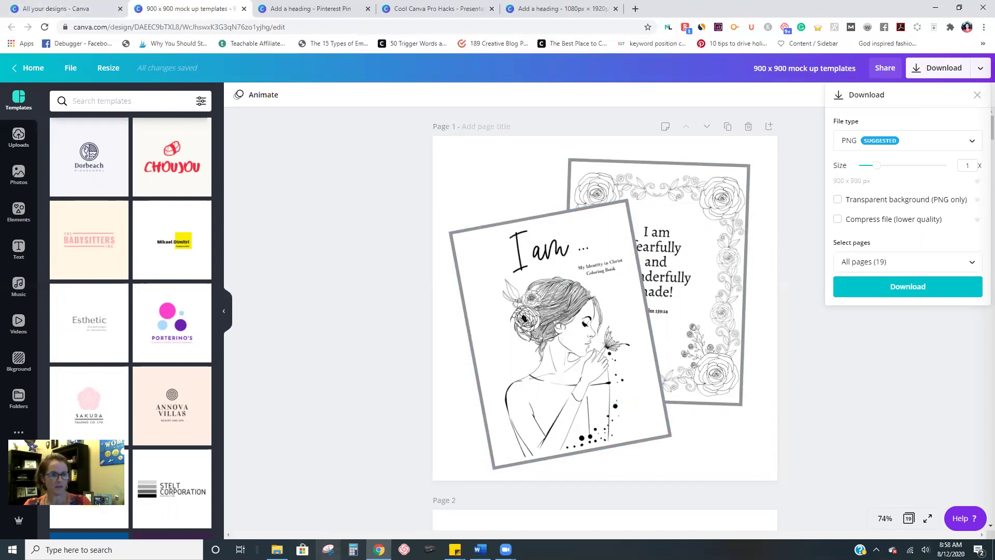
Add the uploaded mock-up collage to the blue pin, placed slightly below centre.
{"action": "left_click", "coordinate": [19, 138]}
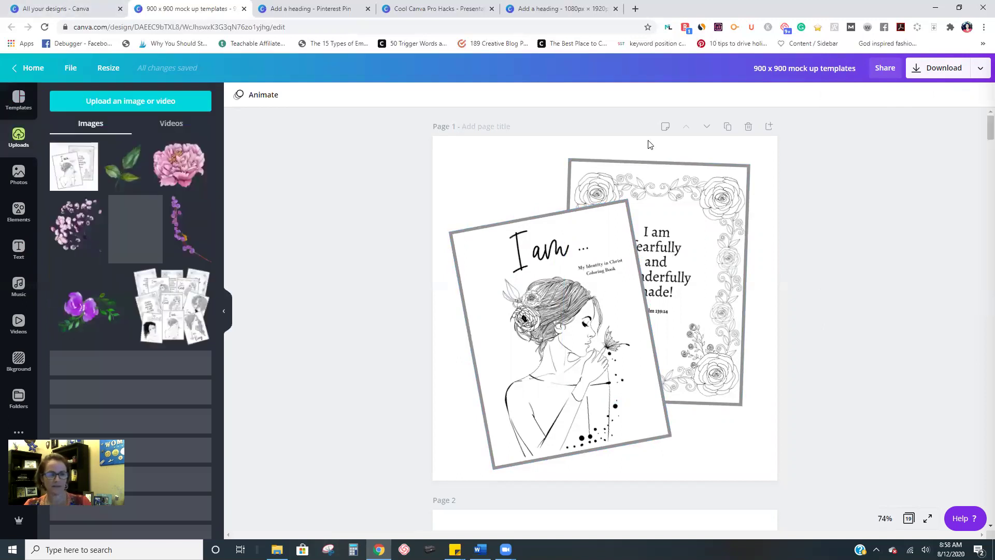
{"action": "left_click", "coordinate": [171, 310]}
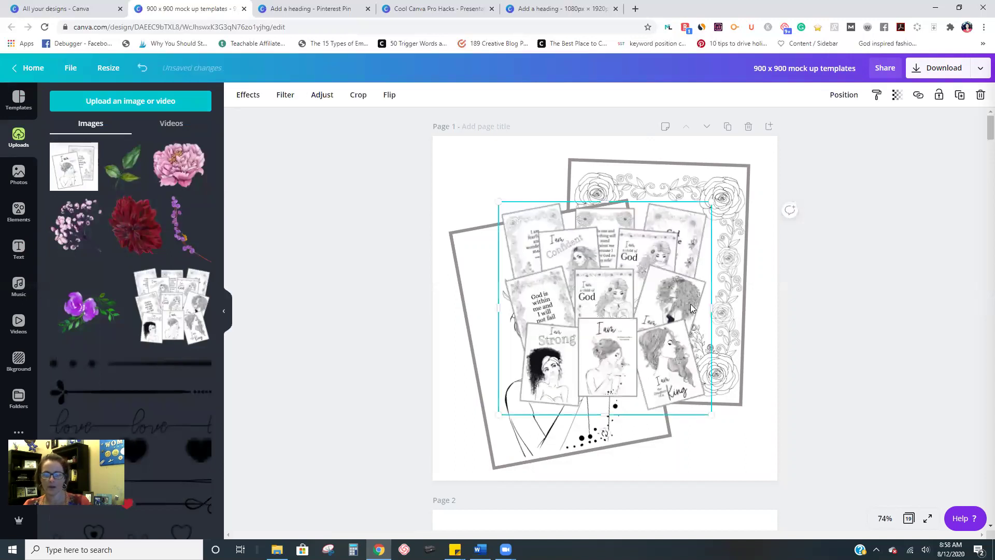
{"action": "left_click", "coordinate": [315, 8]}
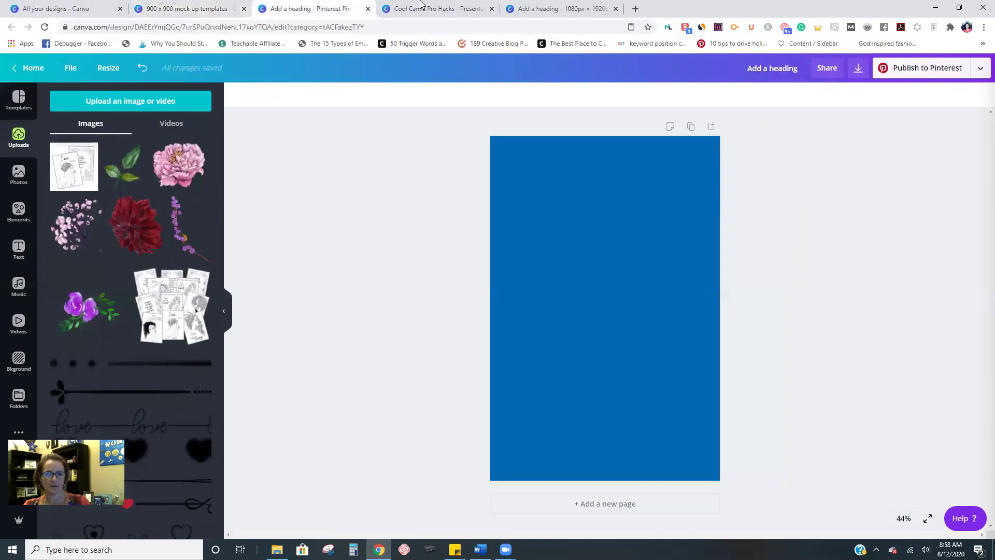
{"action": "left_click", "coordinate": [173, 310]}
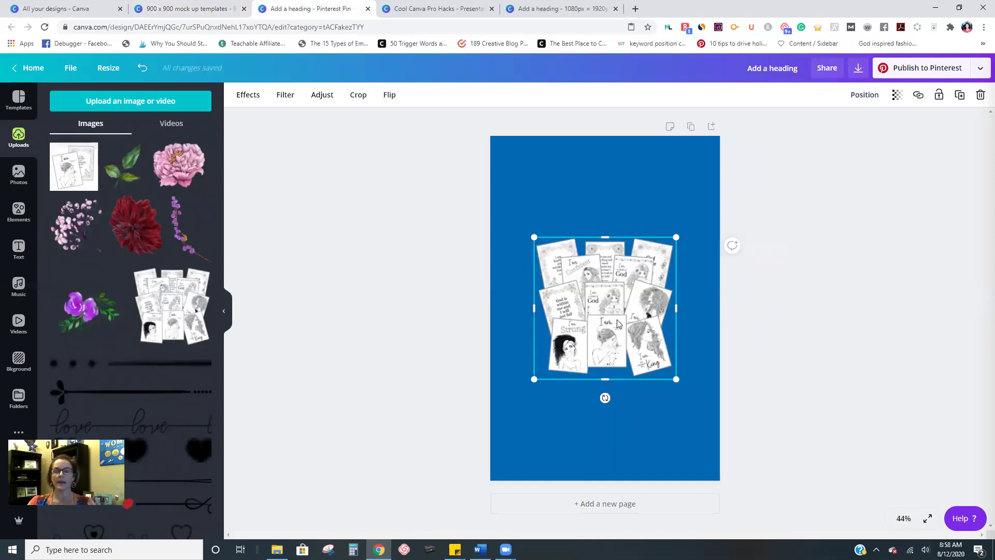
{"action": "left_click_drag", "start_coordinate": [618, 323], "coordinate": [618, 355]}
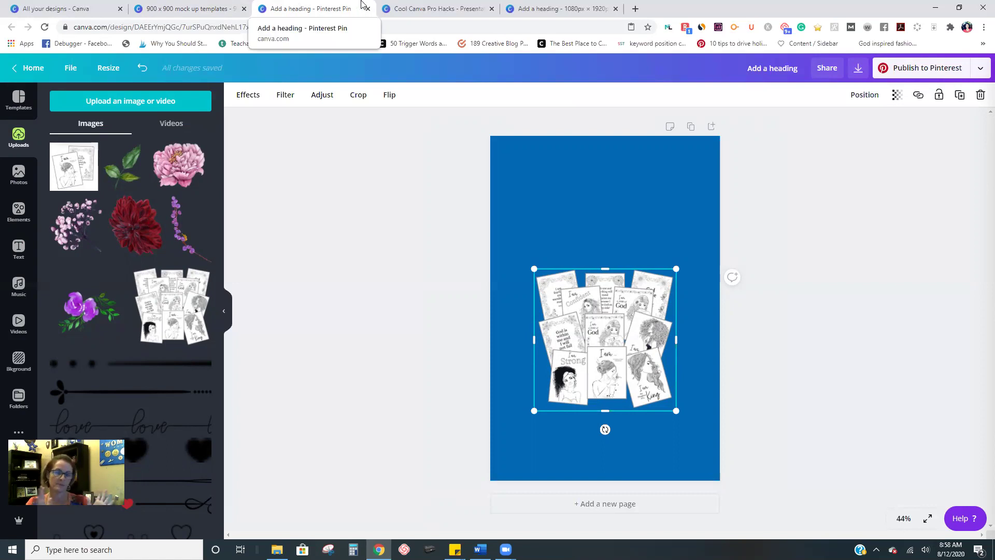
{"action": "left_click", "coordinate": [439, 6]}
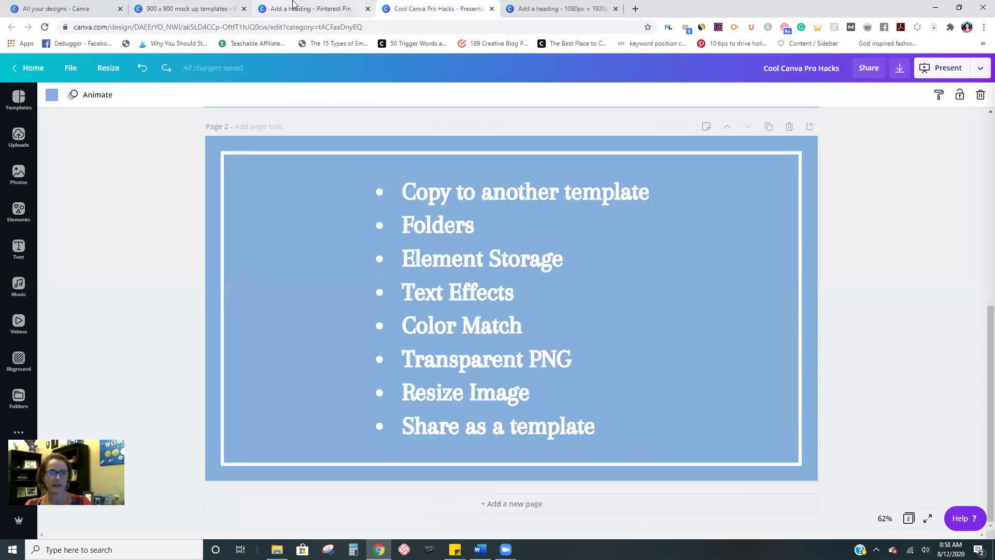
{"action": "left_click", "coordinate": [190, 6]}
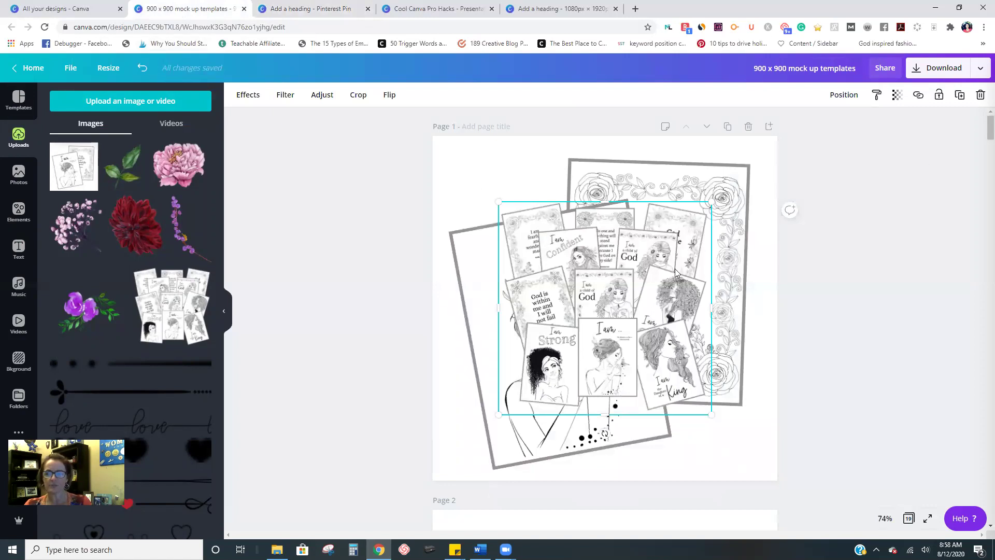
{"action": "key", "text": "Delete"}
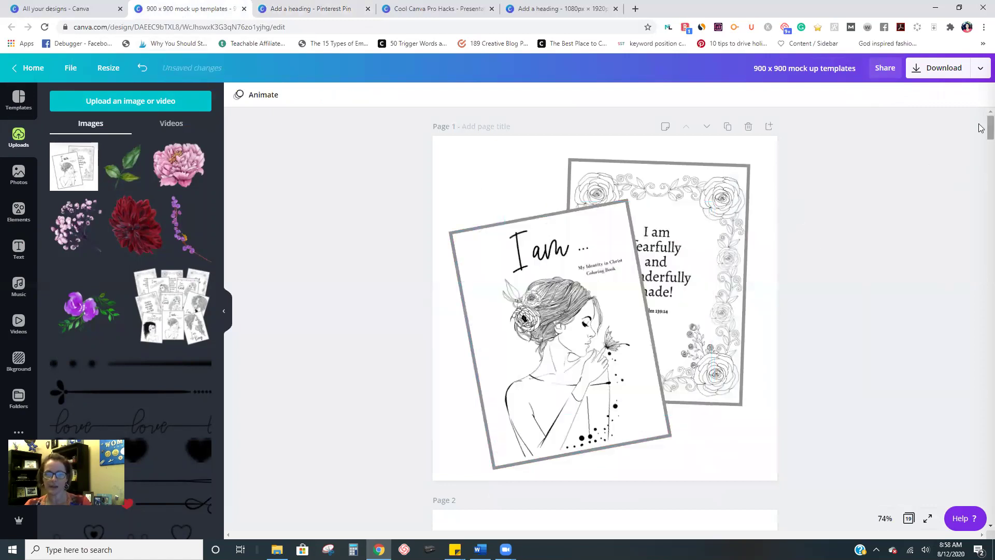
{"action": "scroll", "coordinate": [980, 155], "scroll_direction": "down", "scroll_amount": 15}
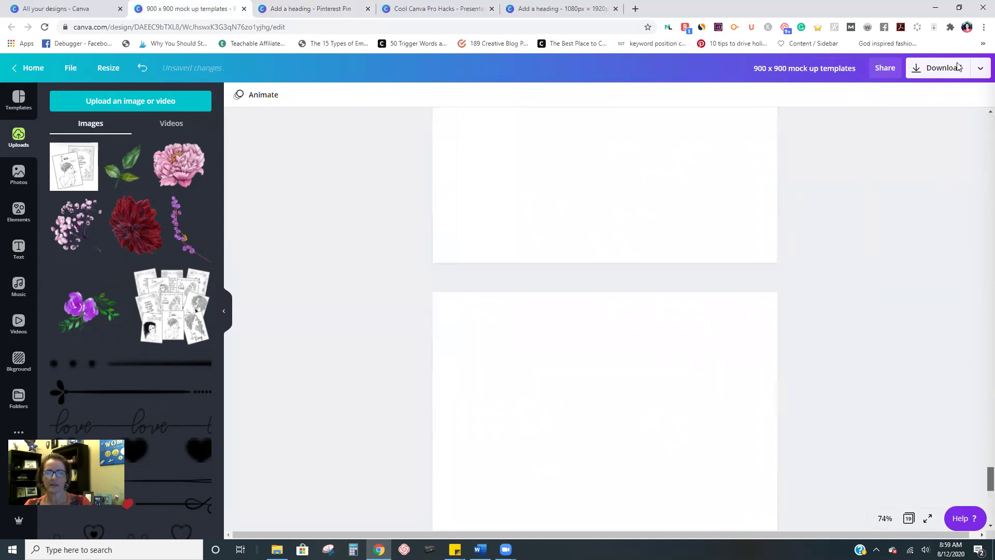
{"action": "key", "text": "ctrl+z"}
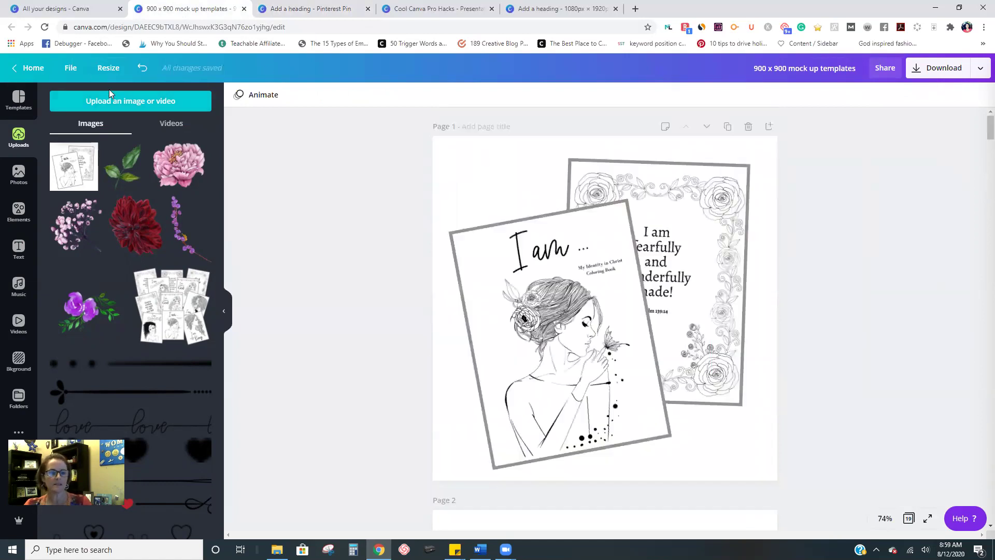
{"action": "left_click", "coordinate": [62, 5]}
{"action": "mouse_move", "coordinate": [485, 367]}
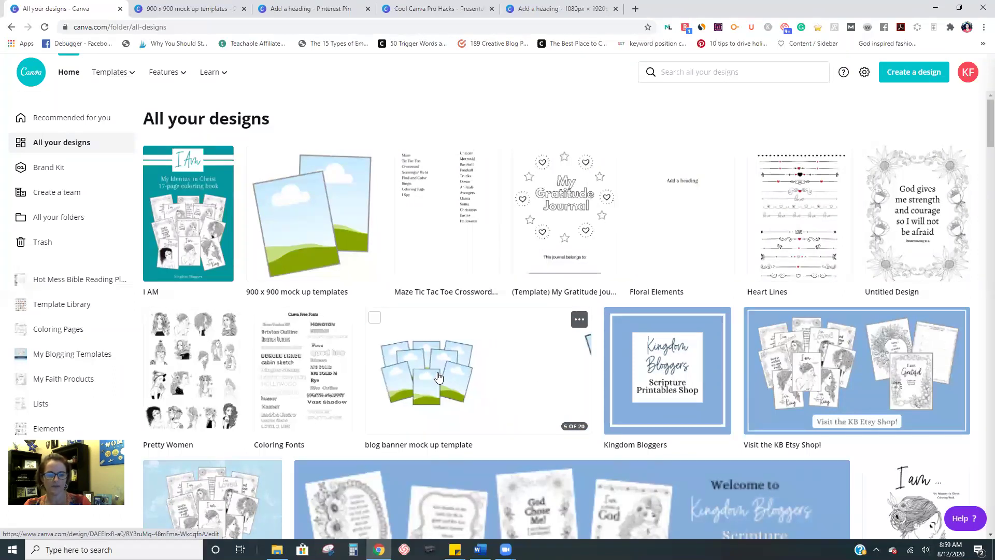
{"action": "left_click", "coordinate": [327, 229]}
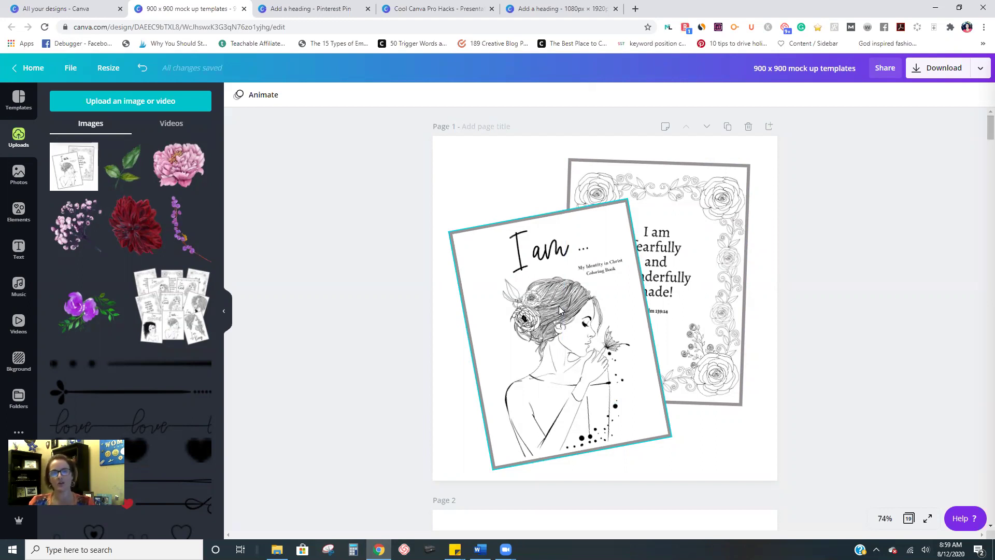
Browse the Resize menu's extra design sizes, then return to All your designs.
{"action": "left_click", "coordinate": [260, 439]}
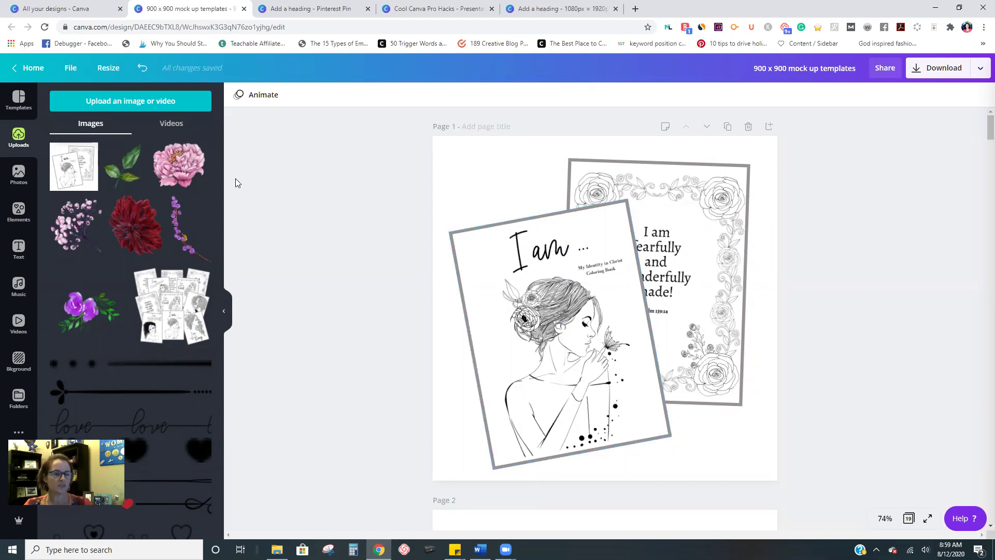
{"action": "left_click", "coordinate": [103, 69]}
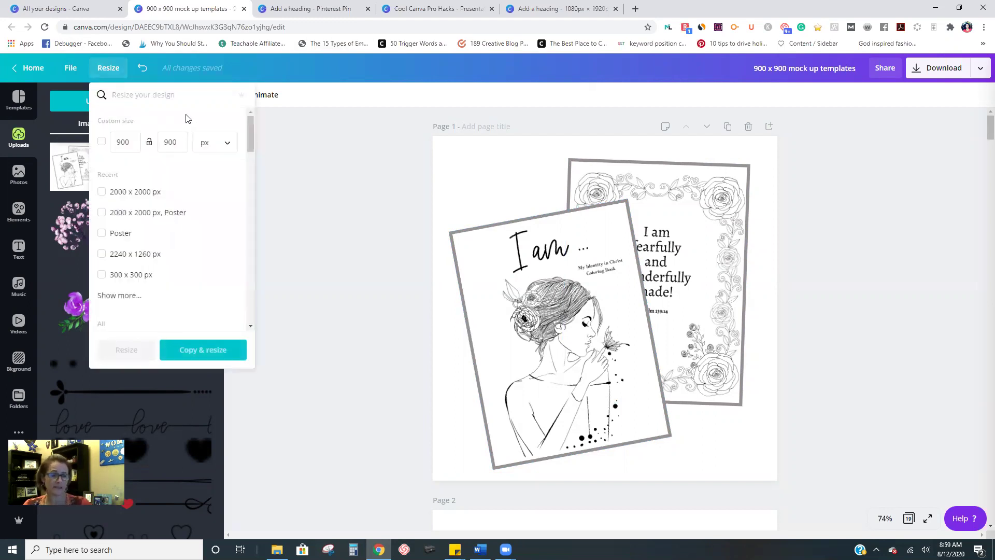
{"action": "left_click", "coordinate": [114, 296]}
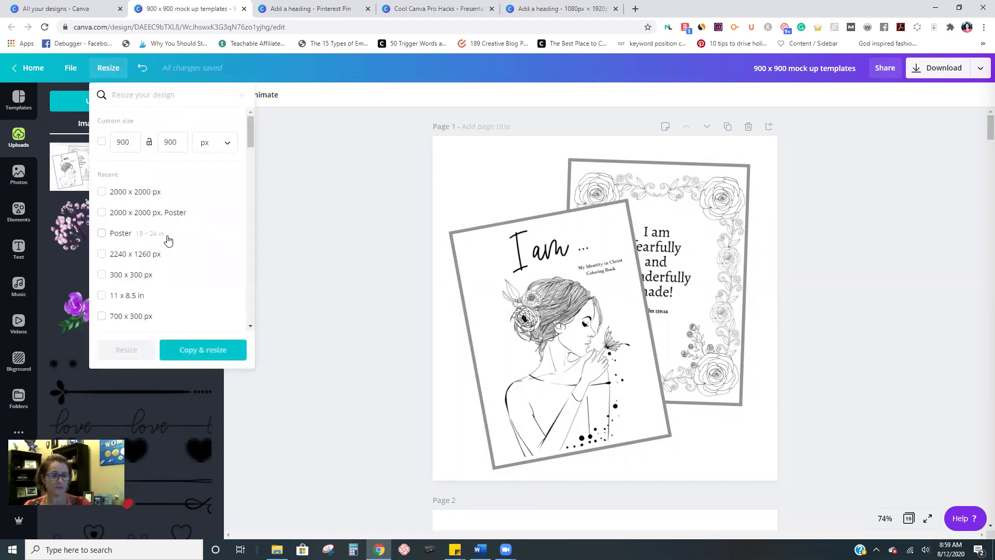
{"action": "scroll", "coordinate": [165, 239], "scroll_direction": "down", "scroll_amount": 3}
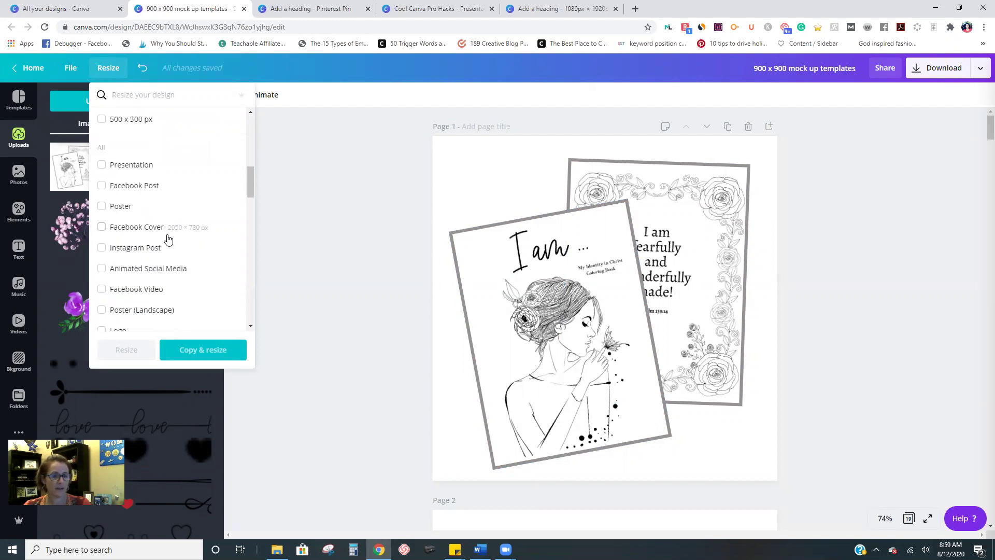
{"action": "scroll", "coordinate": [160, 258], "scroll_direction": "down", "scroll_amount": 4}
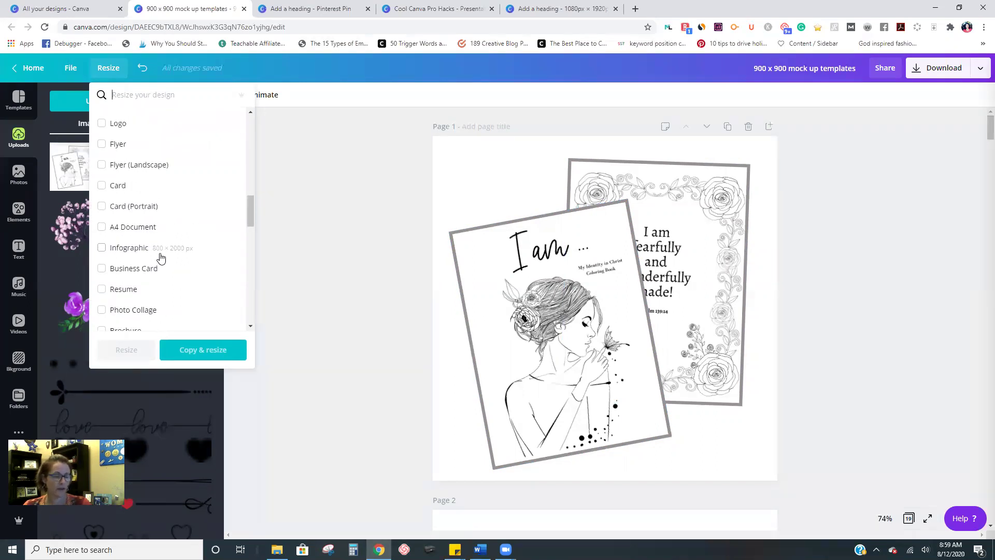
{"action": "scroll", "coordinate": [161, 258], "scroll_direction": "down", "scroll_amount": 4}
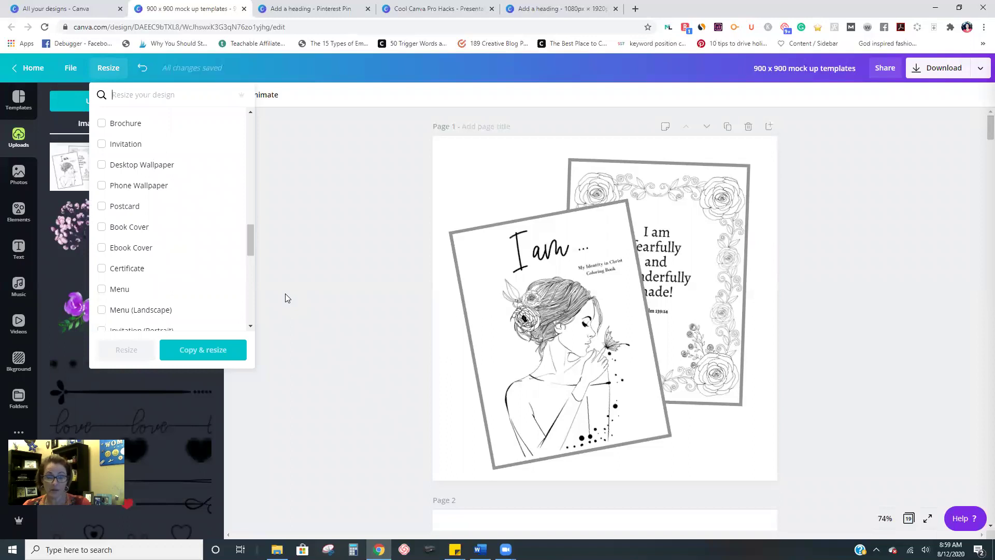
{"action": "scroll", "coordinate": [165, 293], "scroll_direction": "down", "scroll_amount": 4}
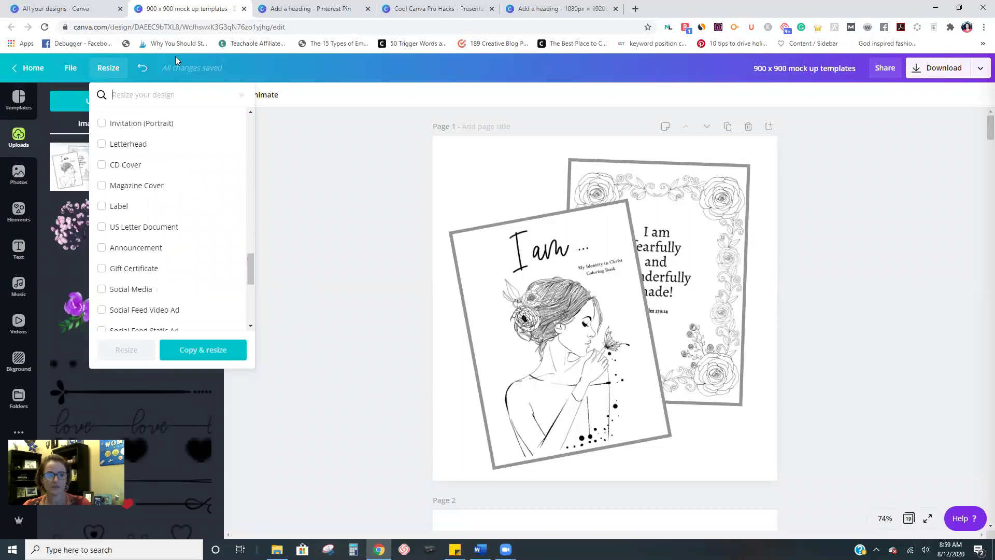
{"action": "left_click", "coordinate": [57, 6]}
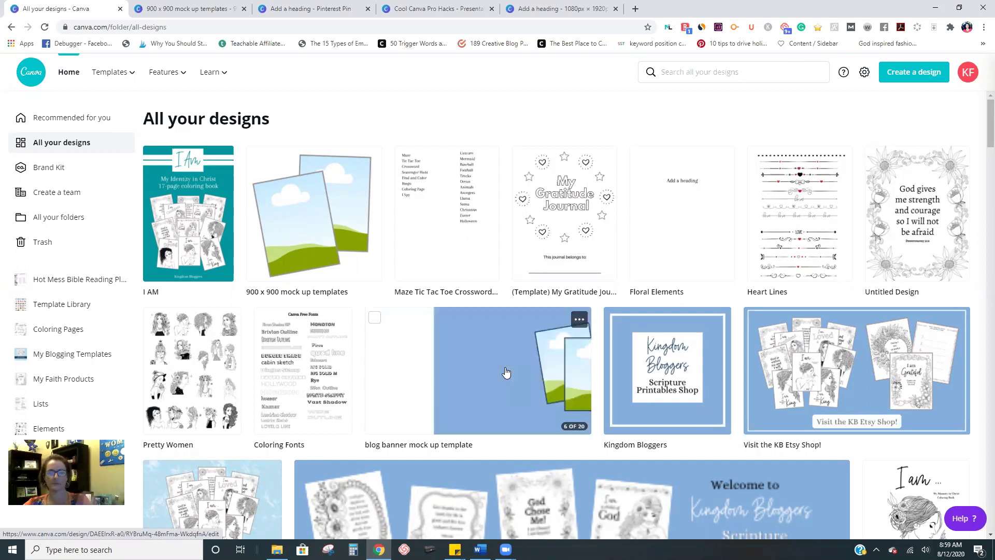
Close the 1080×1920 flower design and return to the blue Pinterest pin with the coloring-page collage.
{"action": "left_click", "coordinate": [413, 12]}
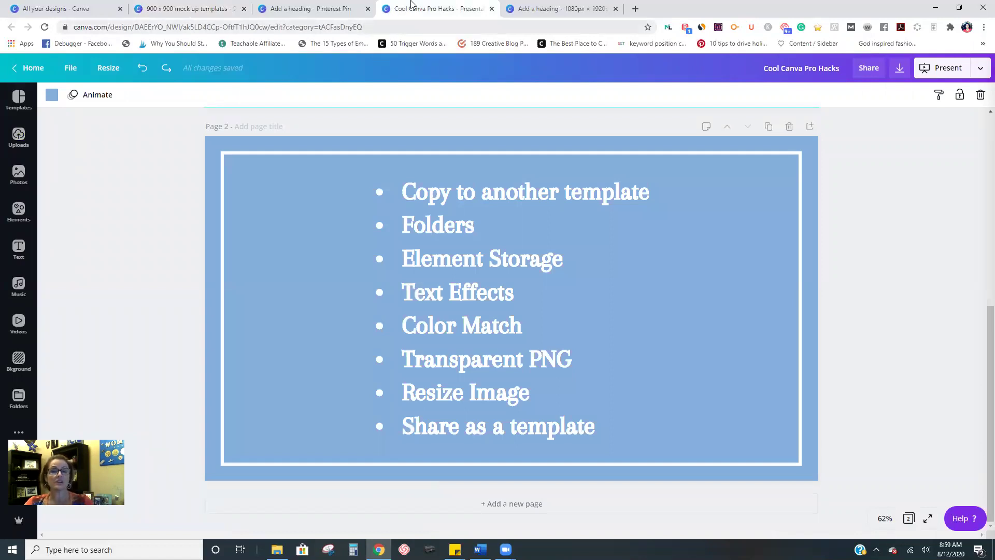
{"action": "left_click", "coordinate": [596, 13]}
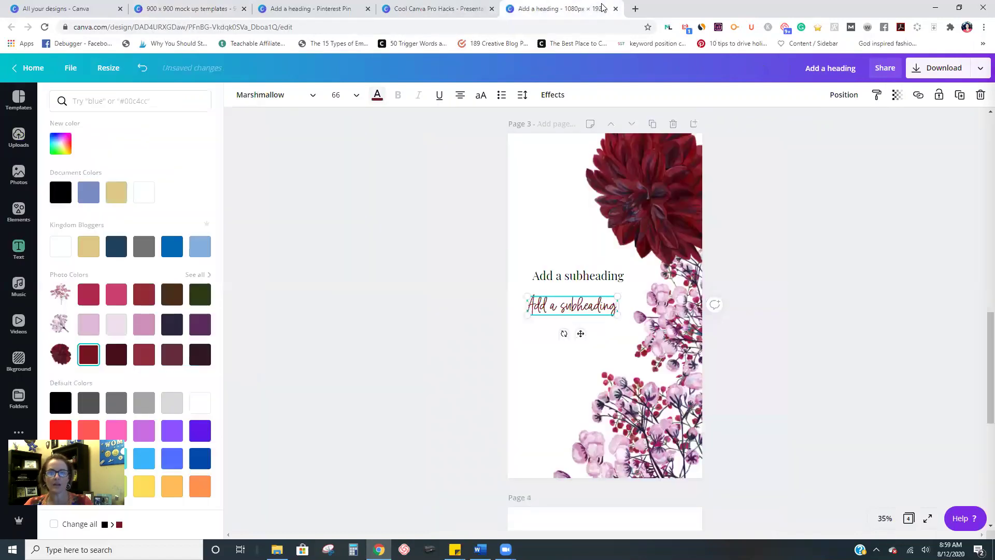
{"action": "left_click", "coordinate": [615, 9]}
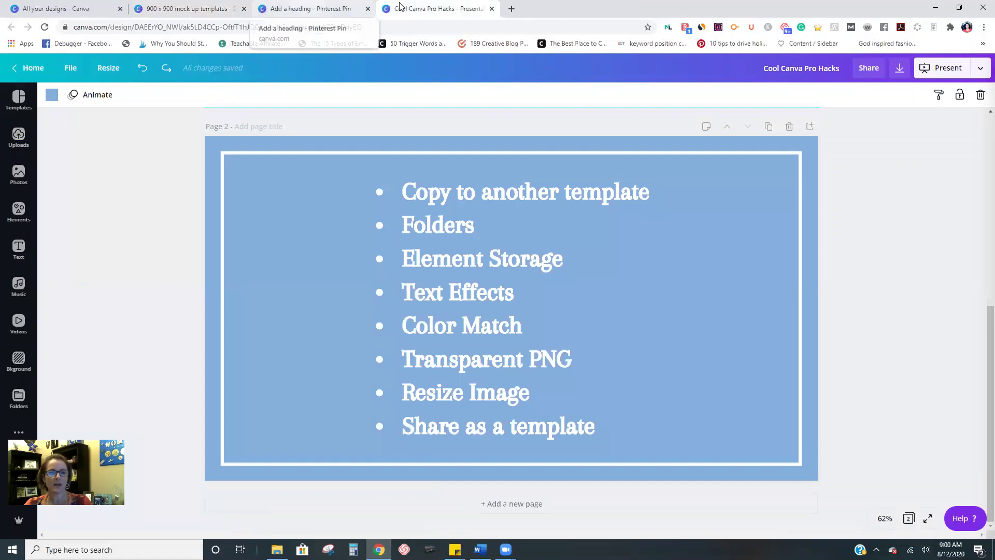
{"action": "left_click", "coordinate": [314, 7]}
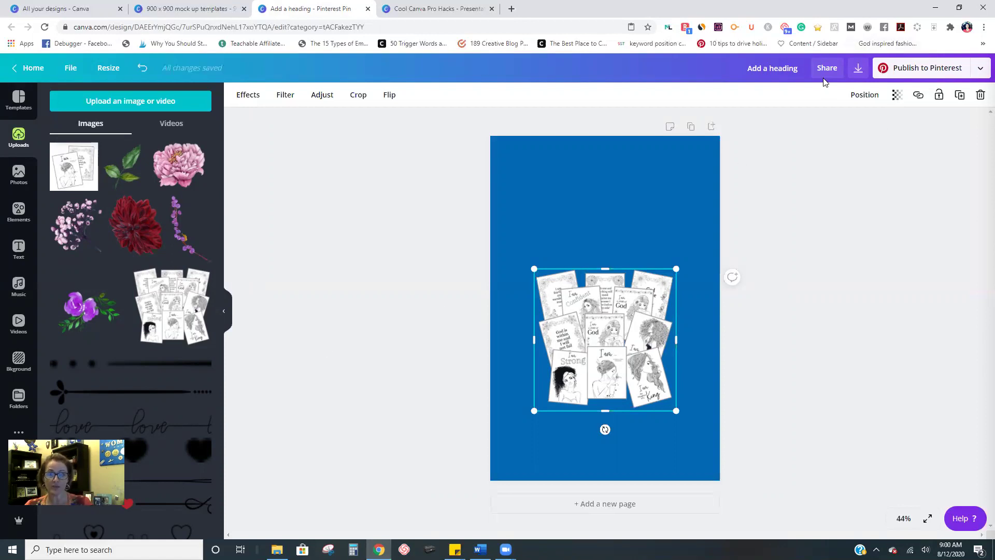
Dismiss the resize list on the 900 x 900 mock up templates design and bring up its Share panel.
{"action": "left_click", "coordinate": [187, 8]}
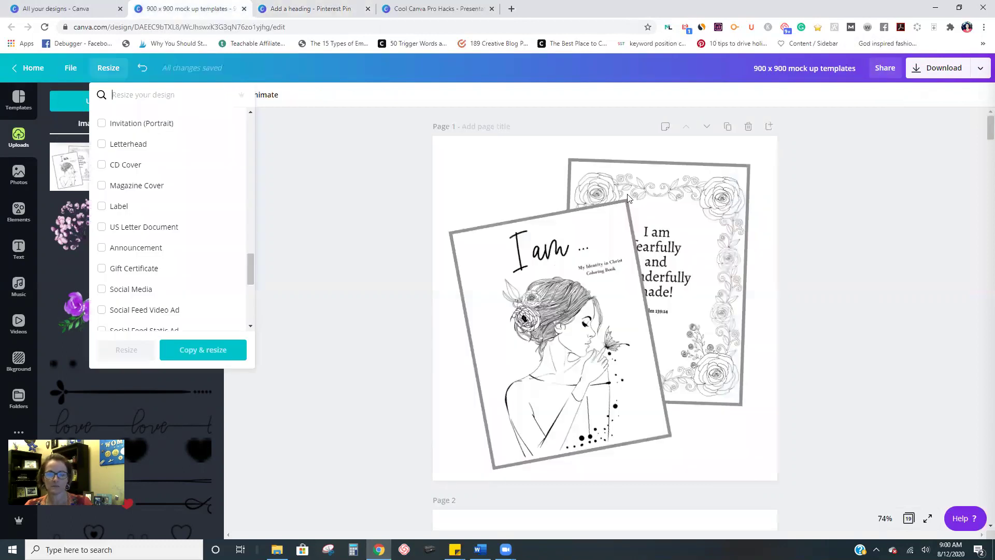
{"action": "left_click", "coordinate": [353, 162]}
{"action": "left_click", "coordinate": [886, 70]}
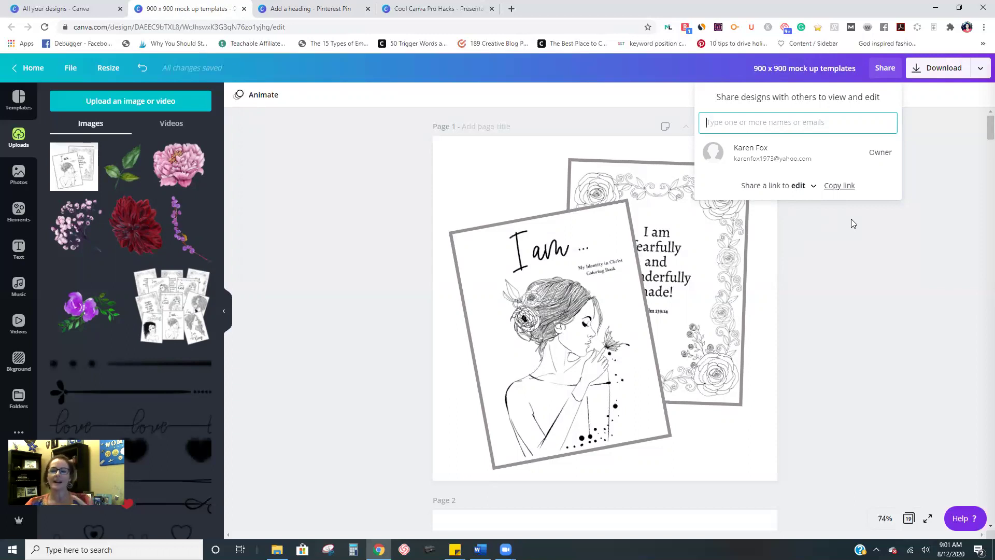
{"action": "left_click", "coordinate": [891, 361]}
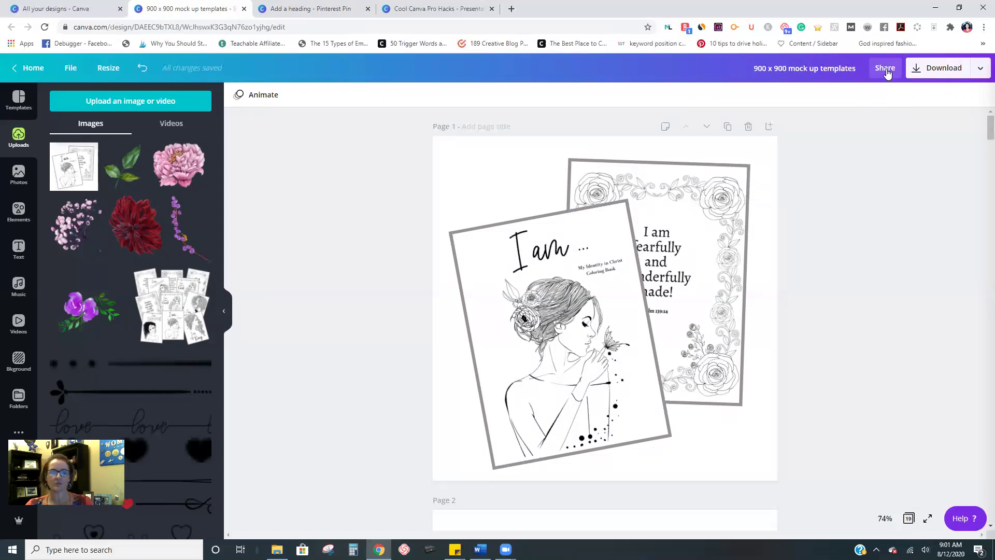
{"action": "scroll", "coordinate": [981, 139], "scroll_direction": "down", "scroll_amount": 15}
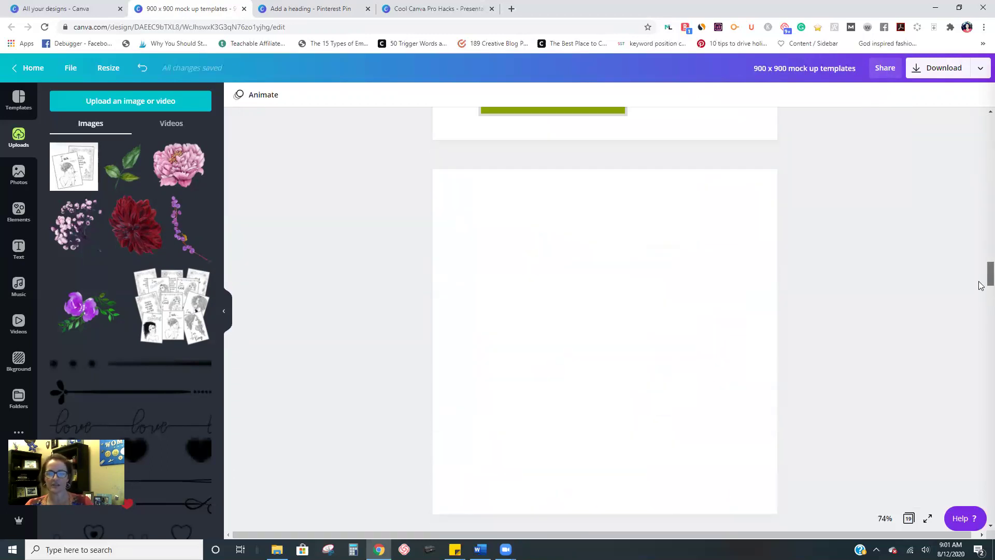
{"action": "scroll", "coordinate": [981, 322], "scroll_direction": "down", "scroll_amount": 10}
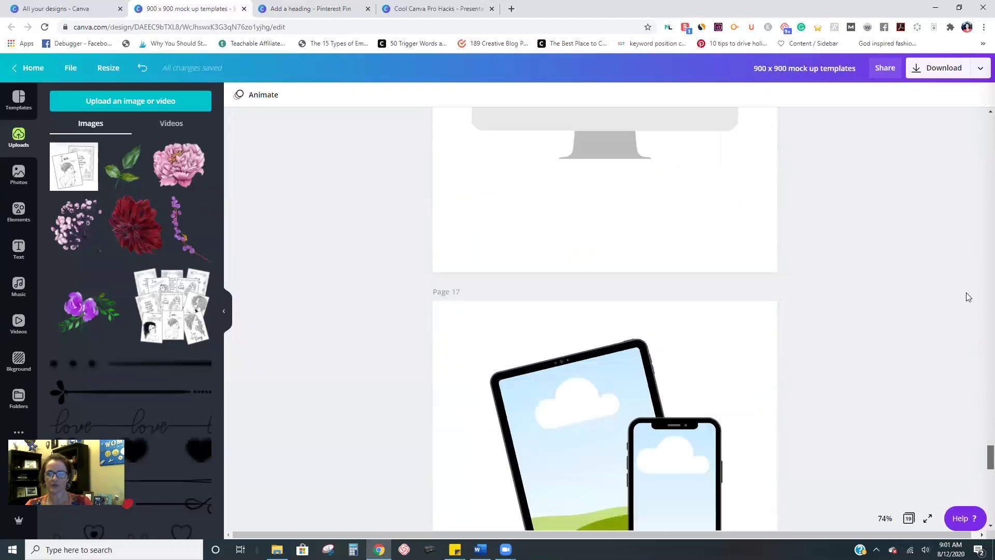
{"action": "scroll", "coordinate": [966, 260], "scroll_direction": "up", "scroll_amount": 20}
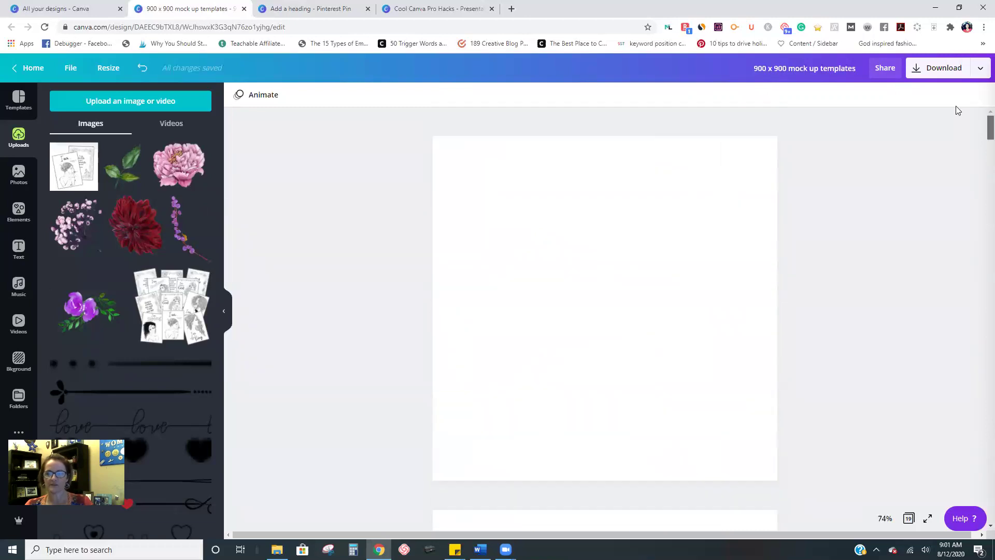
{"action": "left_click", "coordinate": [881, 72]}
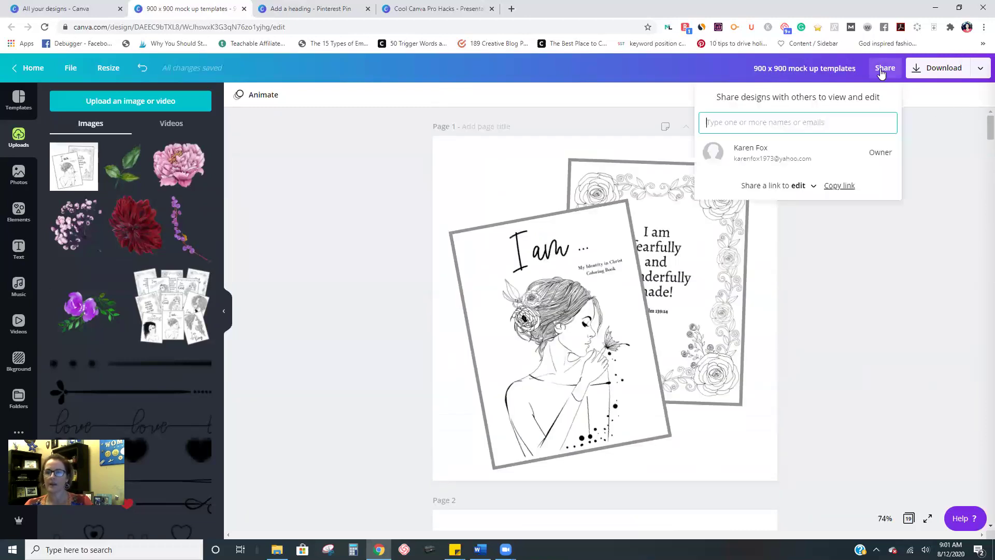
{"action": "left_click", "coordinate": [814, 188]}
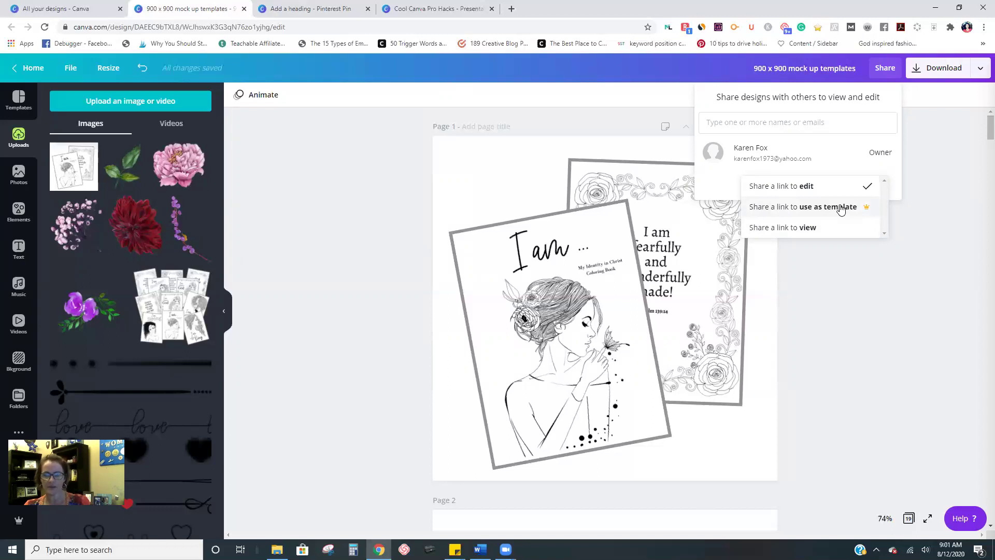
Close the Pinterest Pin and 900 x 900 mock up templates designs, returning to the eight-hack list.
{"action": "left_click", "coordinate": [332, 9]}
{"action": "left_click", "coordinate": [430, 8]}
{"action": "left_click", "coordinate": [368, 8]}
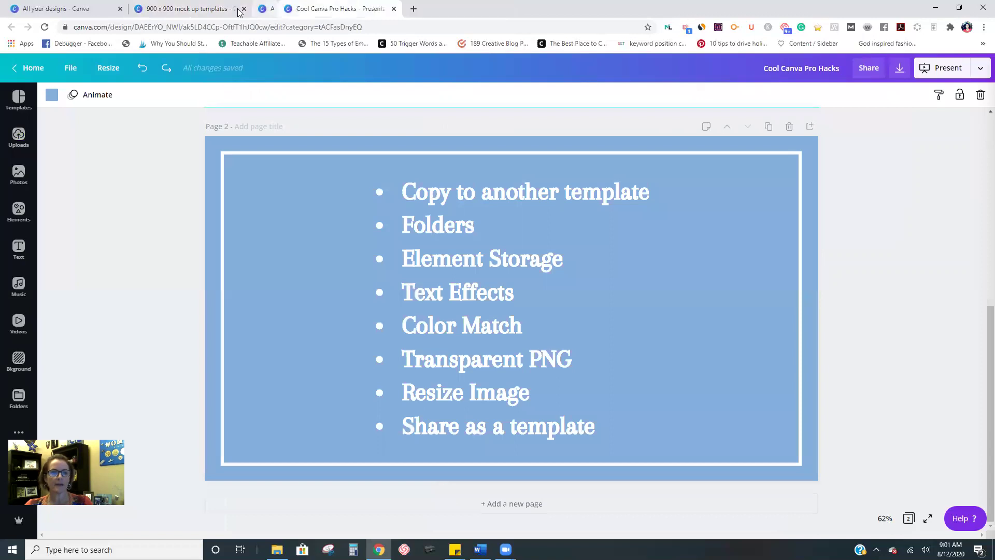
{"action": "left_click", "coordinate": [244, 9]}
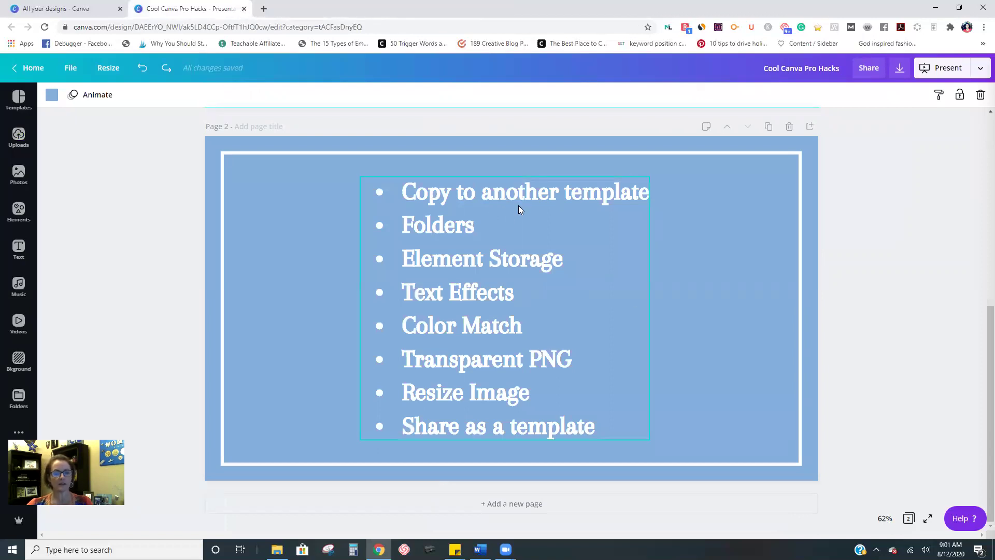